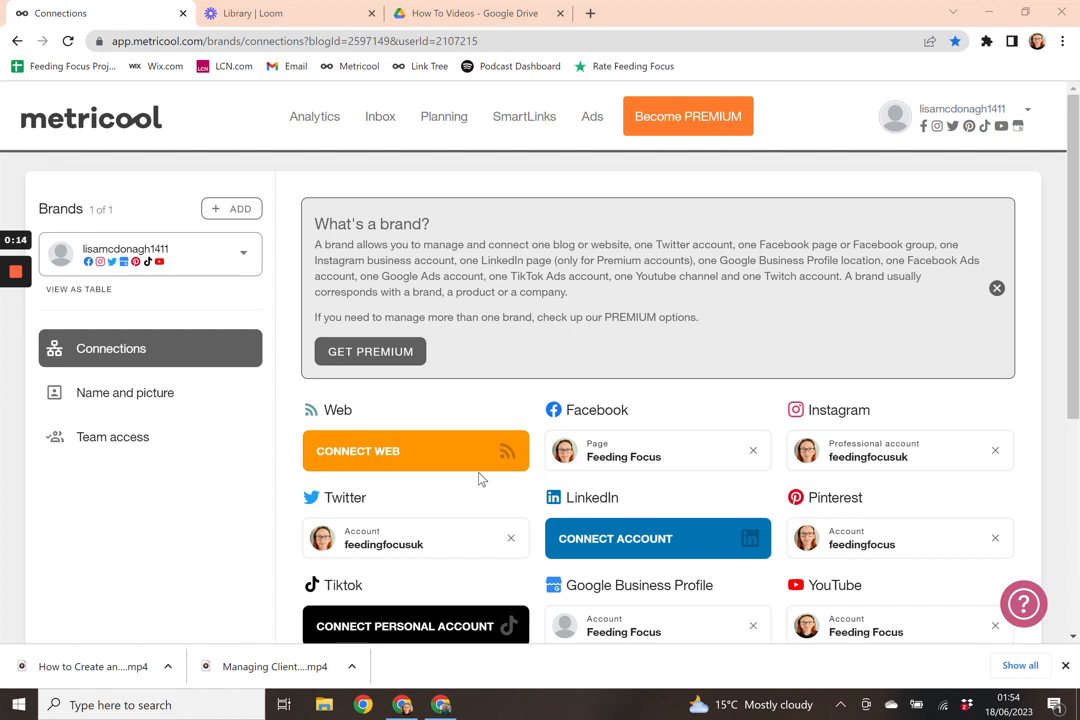
Step: Look over the brand's social network connections, from Web and Facebook down to the ads accounts
scroll(480, 477, down, 2)
scroll(480, 477, up, 1)
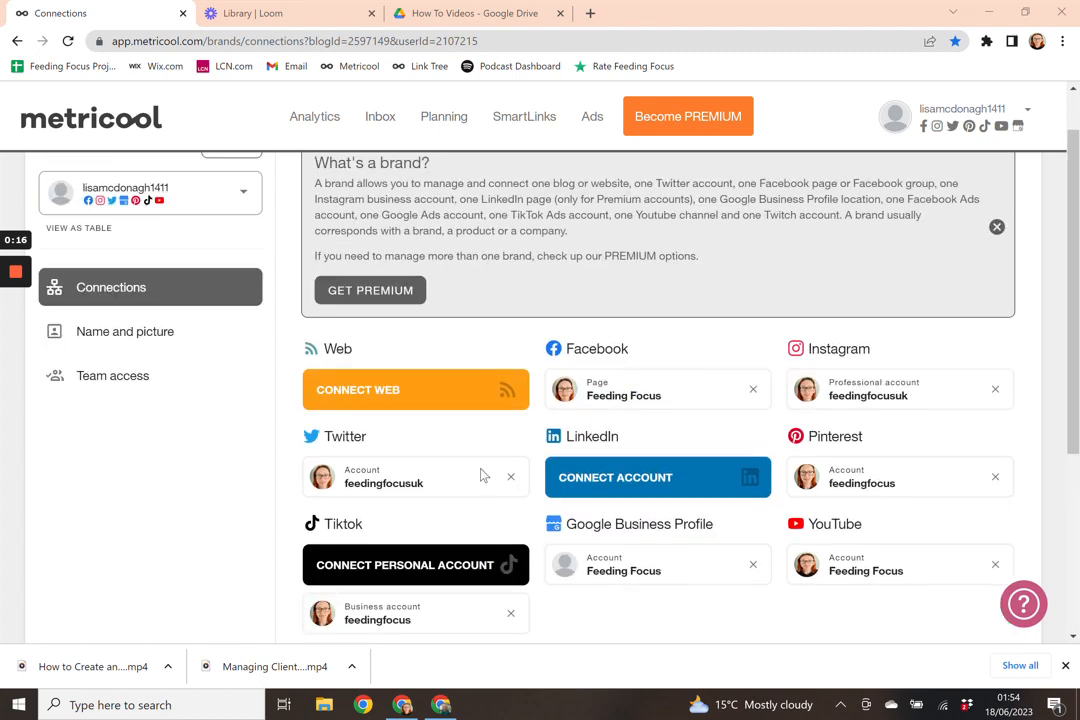
scroll(485, 475, up, 1)
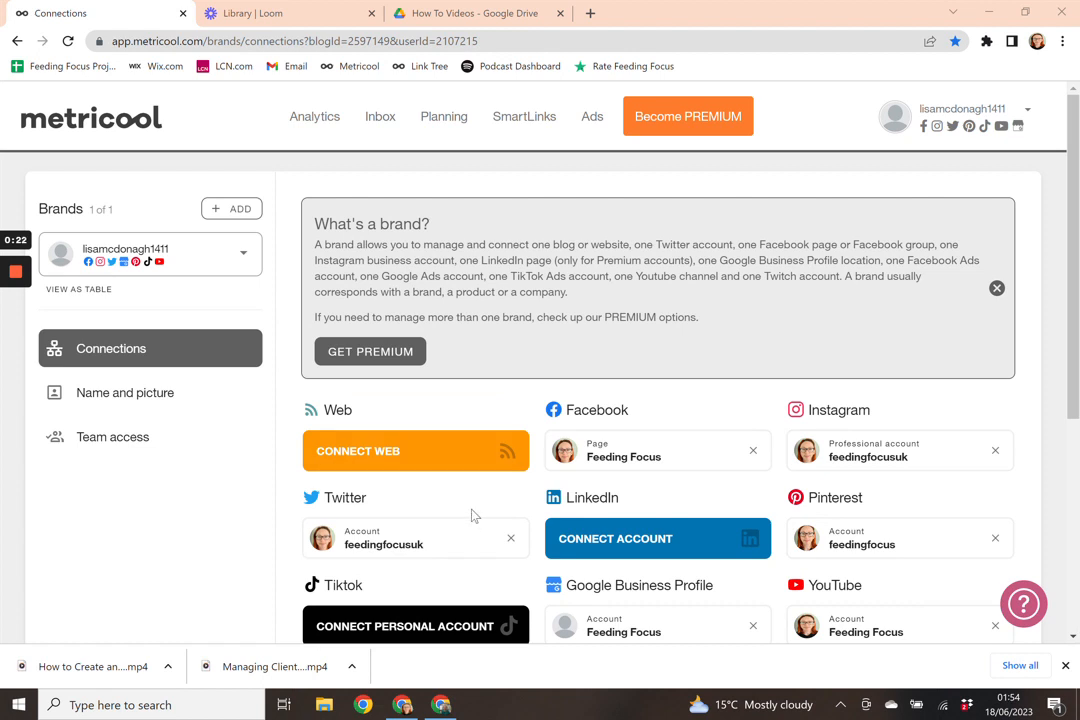
scroll(473, 514, down, 1)
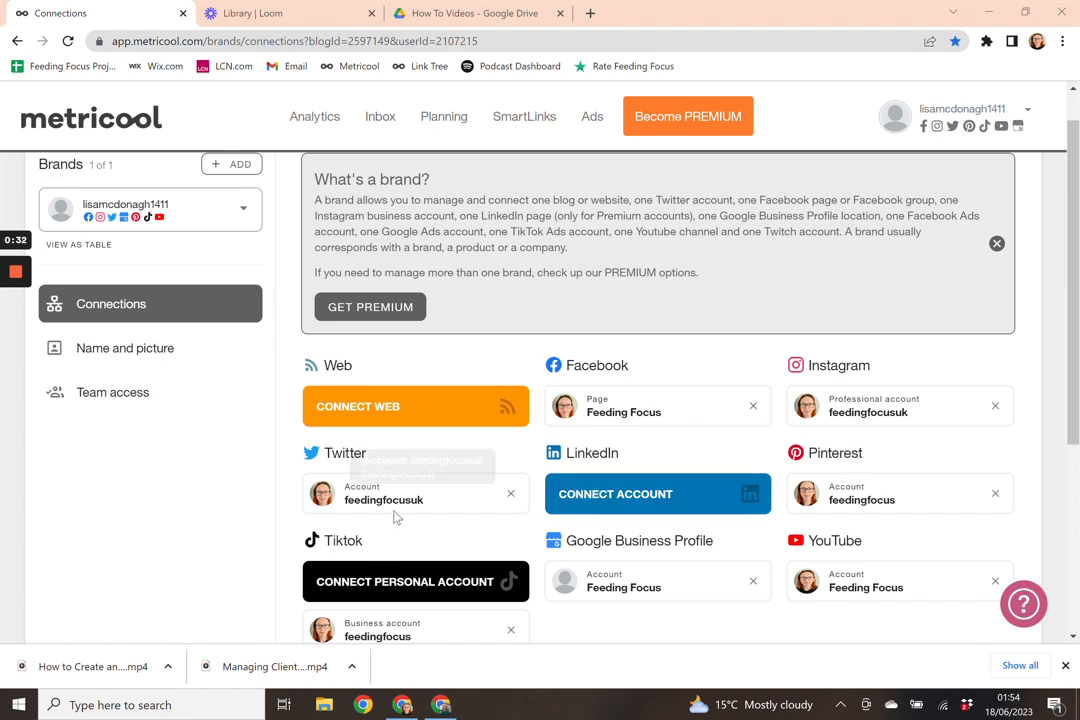
scroll(797, 563, down, 3)
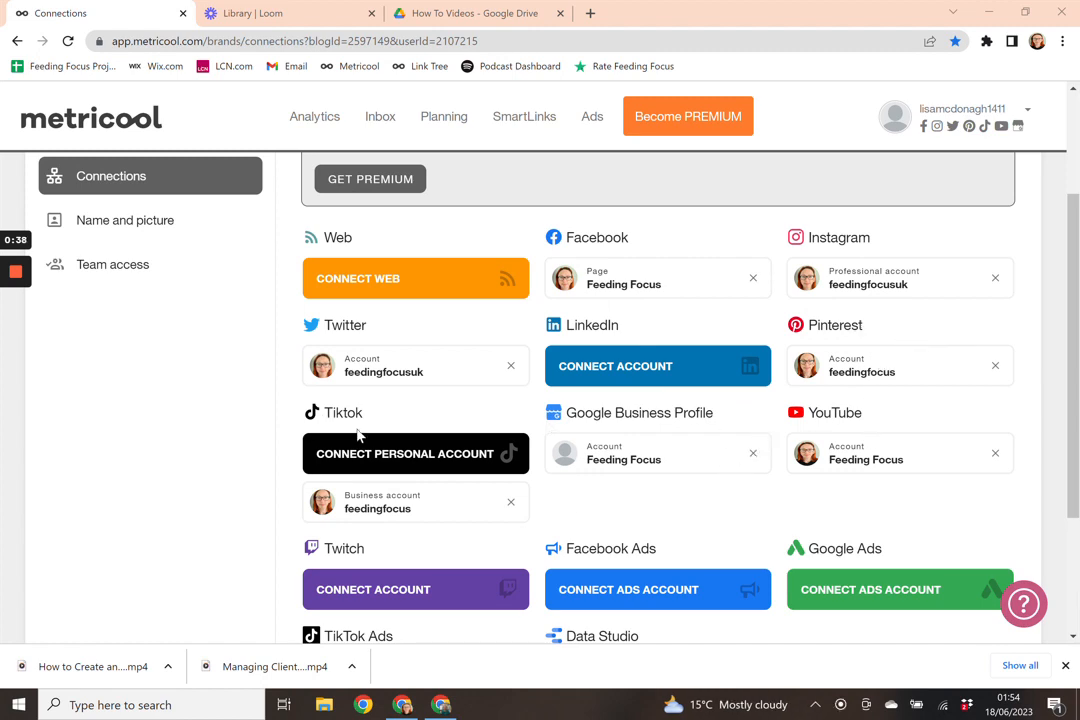
scroll(576, 494, up, 3)
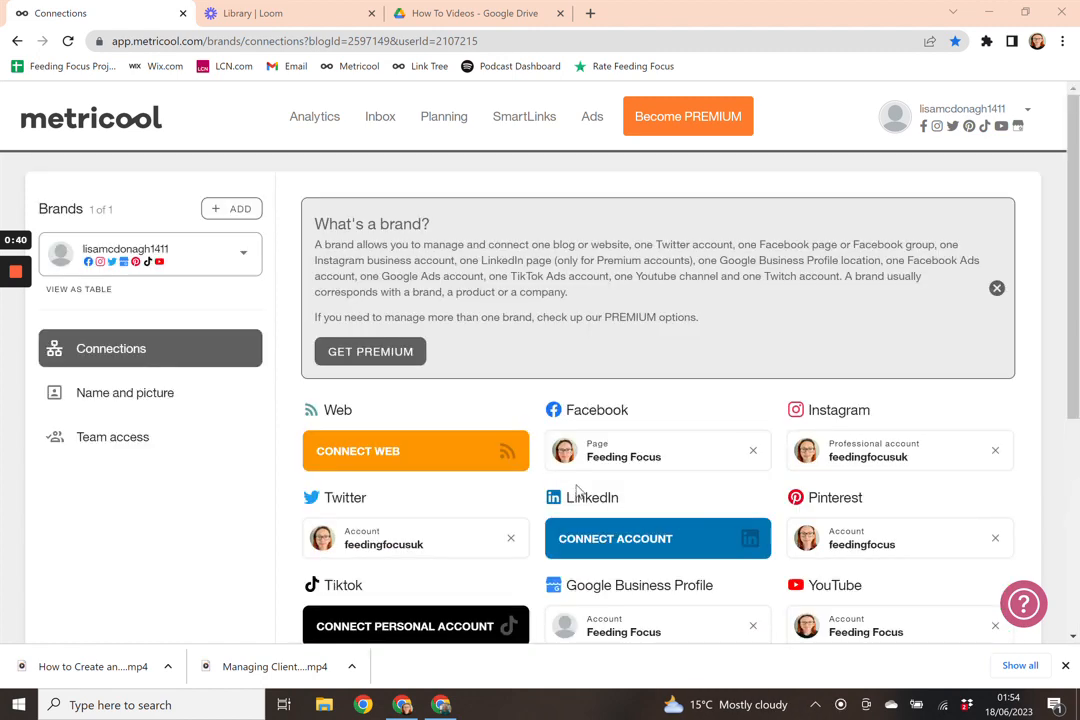
Step: Open the planning calendar and look over the scheduled posts for the week of Jun 18–24, 2023
click(443, 125)
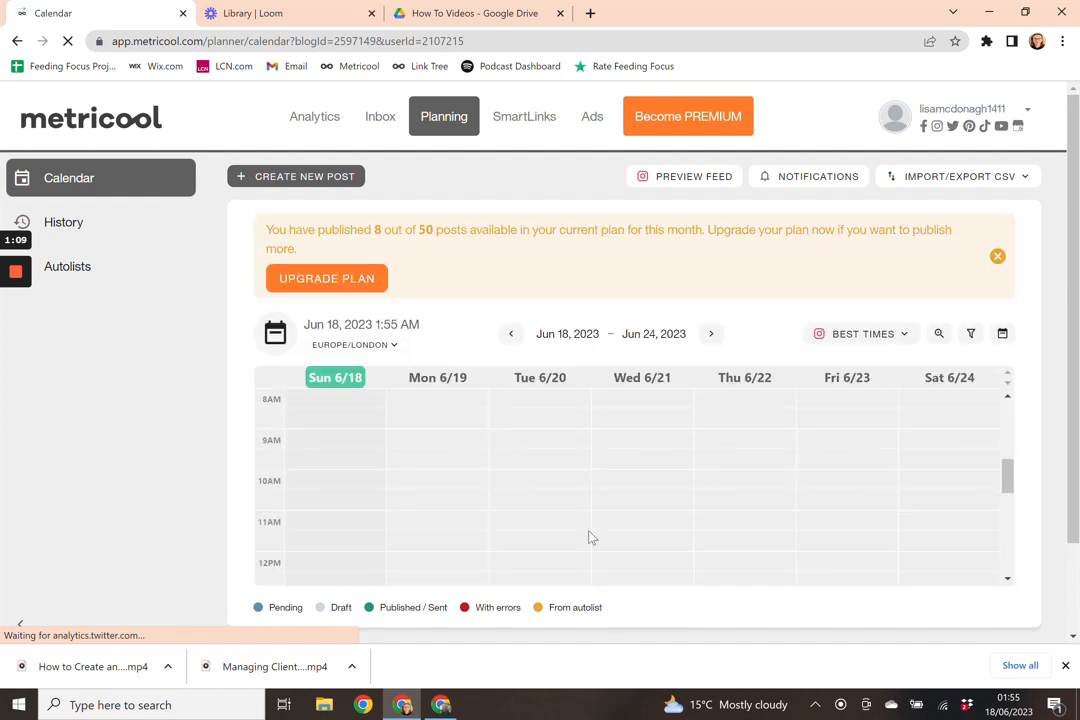
scroll(519, 461, down, 1)
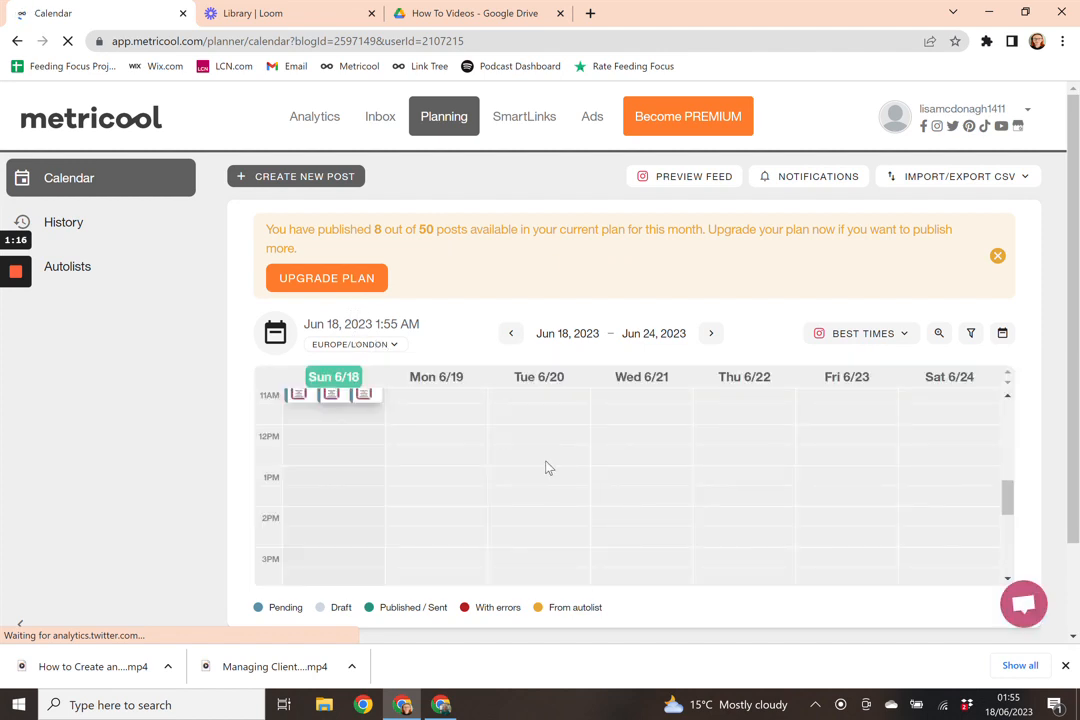
scroll(545, 465, up, 1)
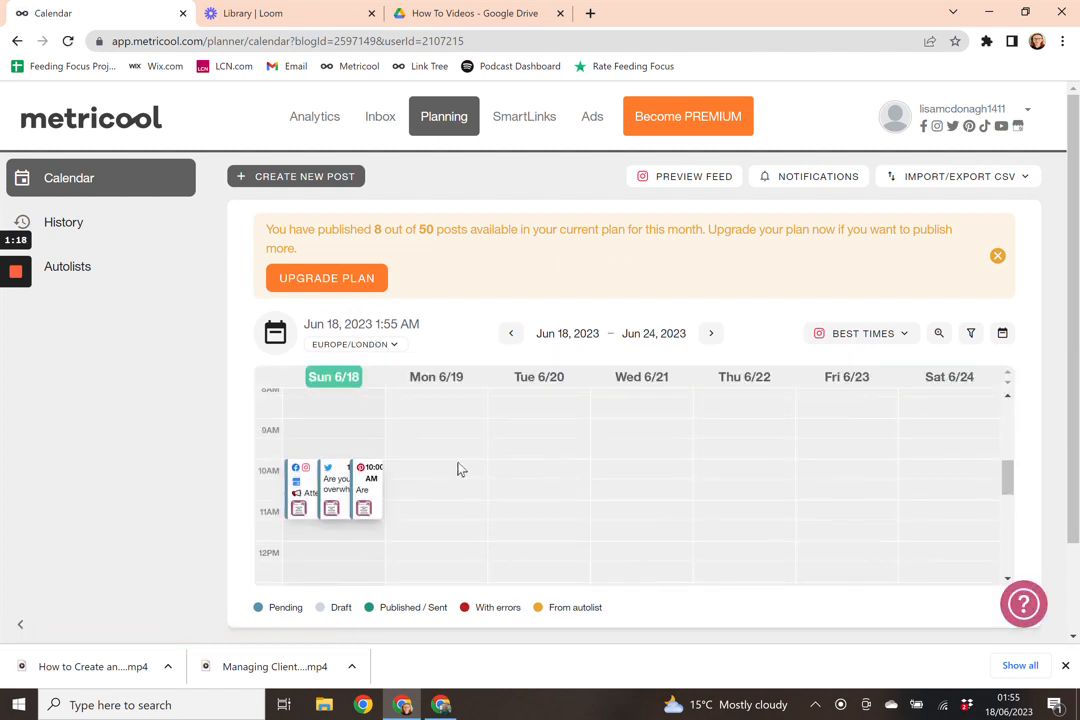
scroll(547, 440, up, 1)
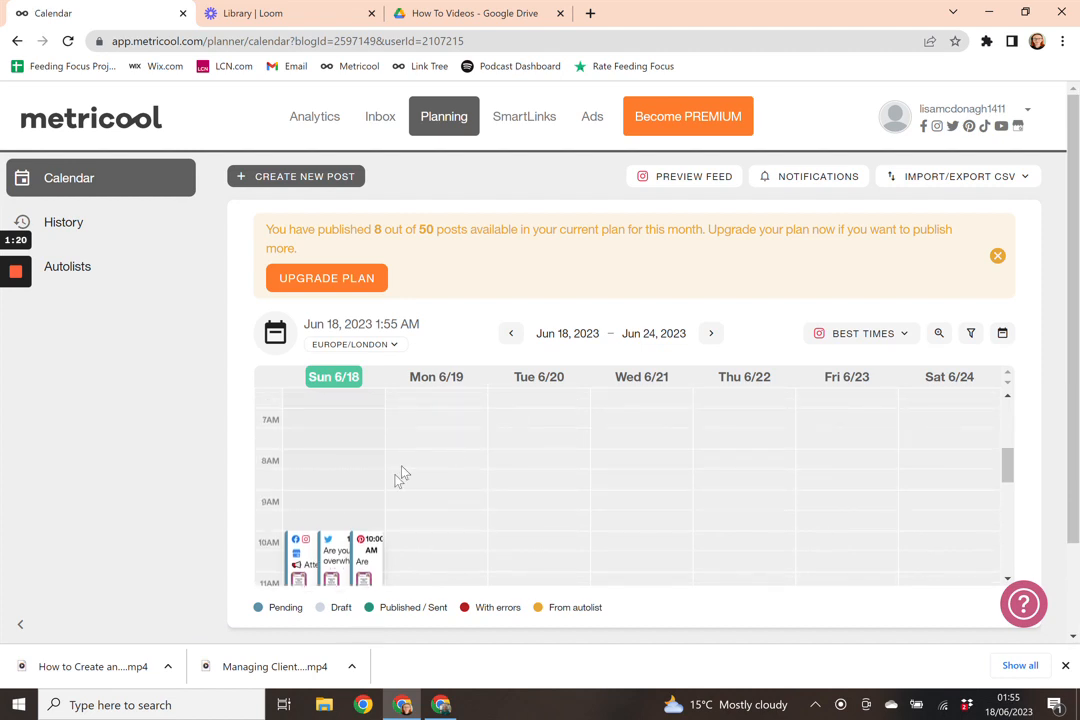
scroll(350, 453, down, 1)
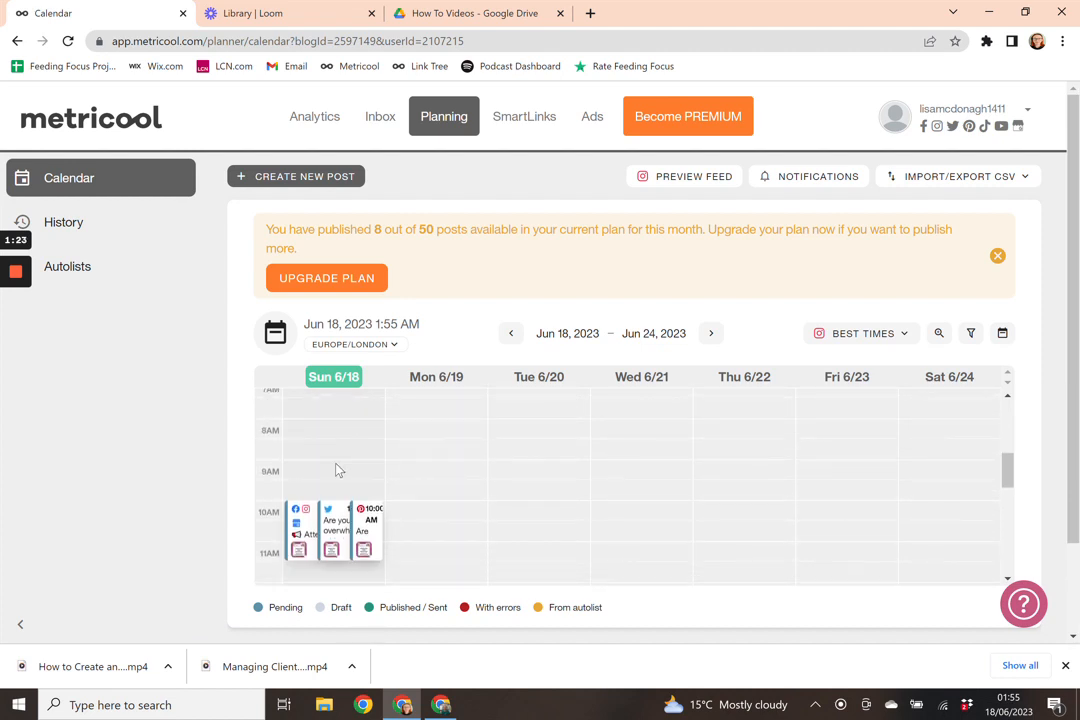
scroll(338, 470, down, 1)
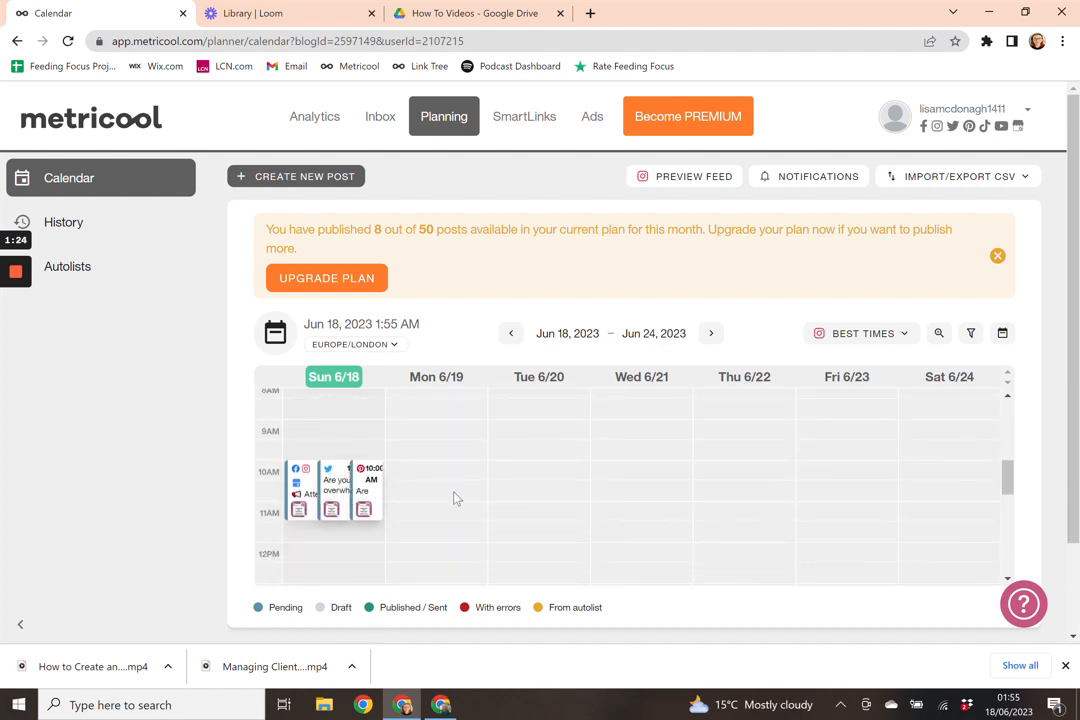
Step: Turn off the Instagram best times display for the planning calendar
scroll(453, 497, up, 5)
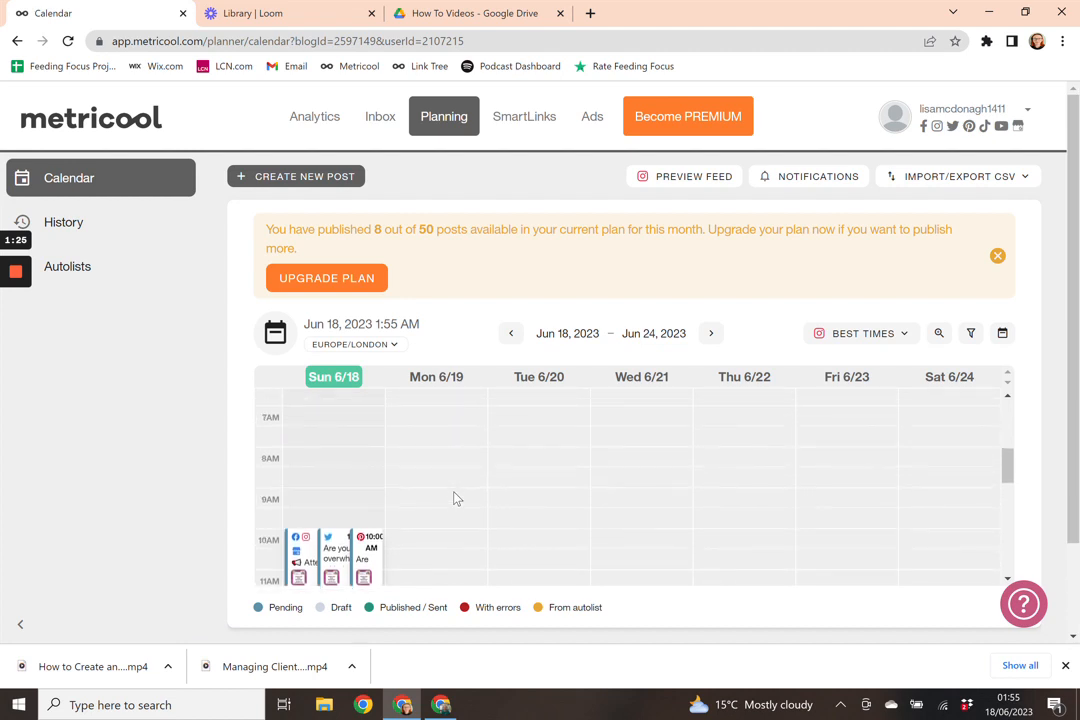
click(849, 338)
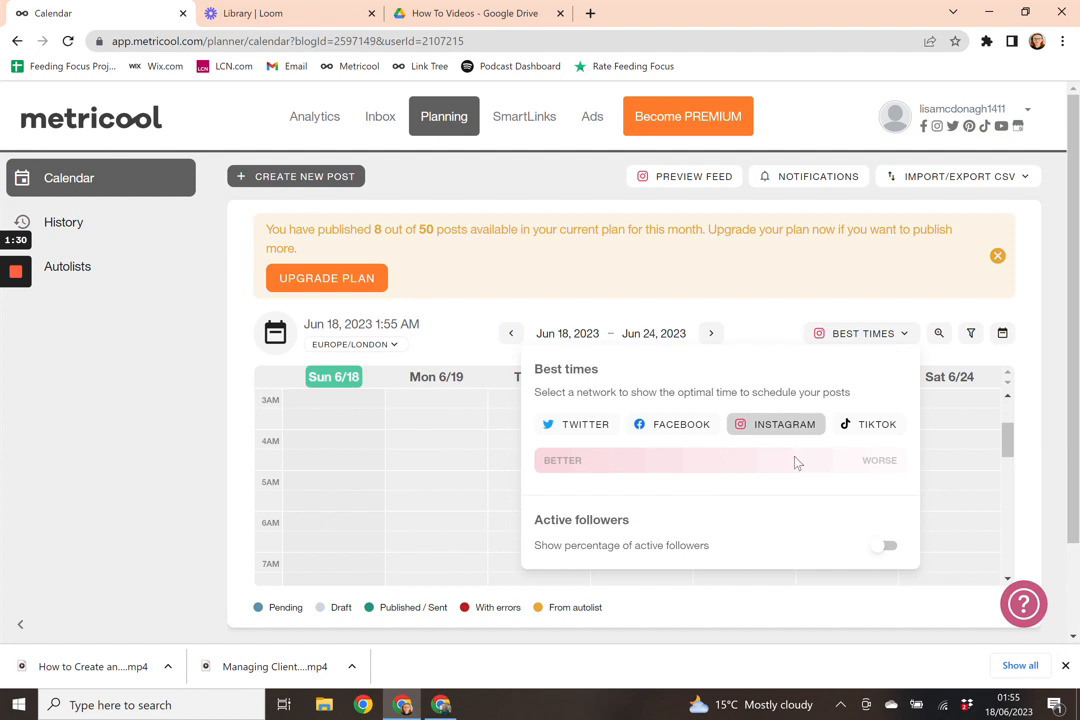
click(772, 429)
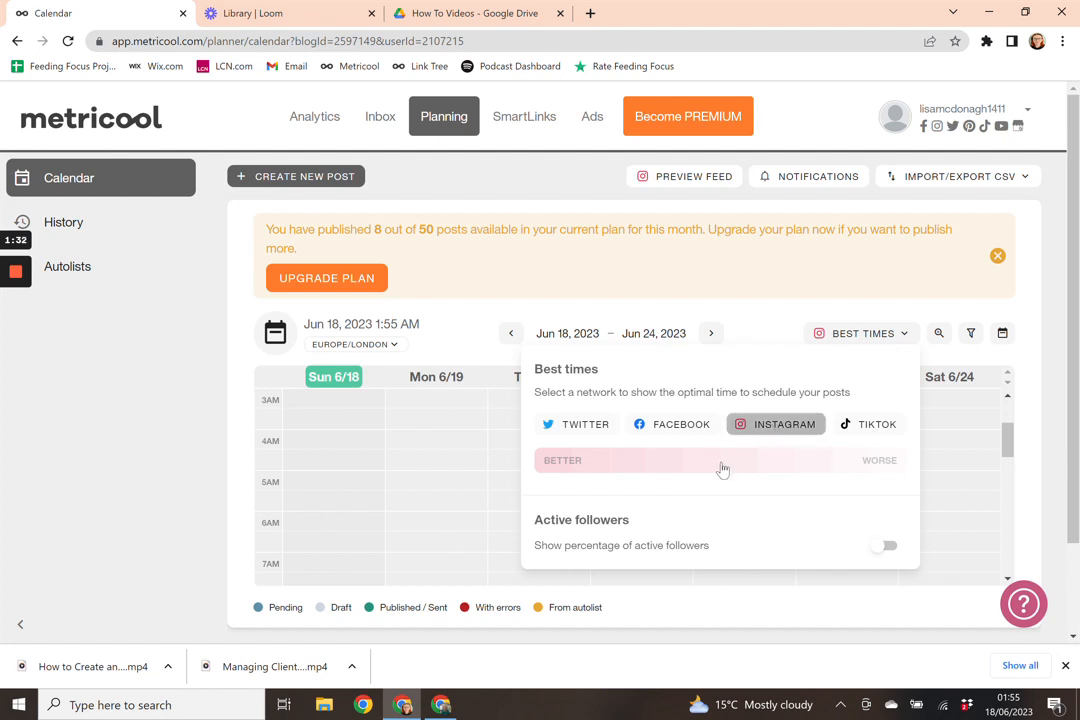
click(922, 473)
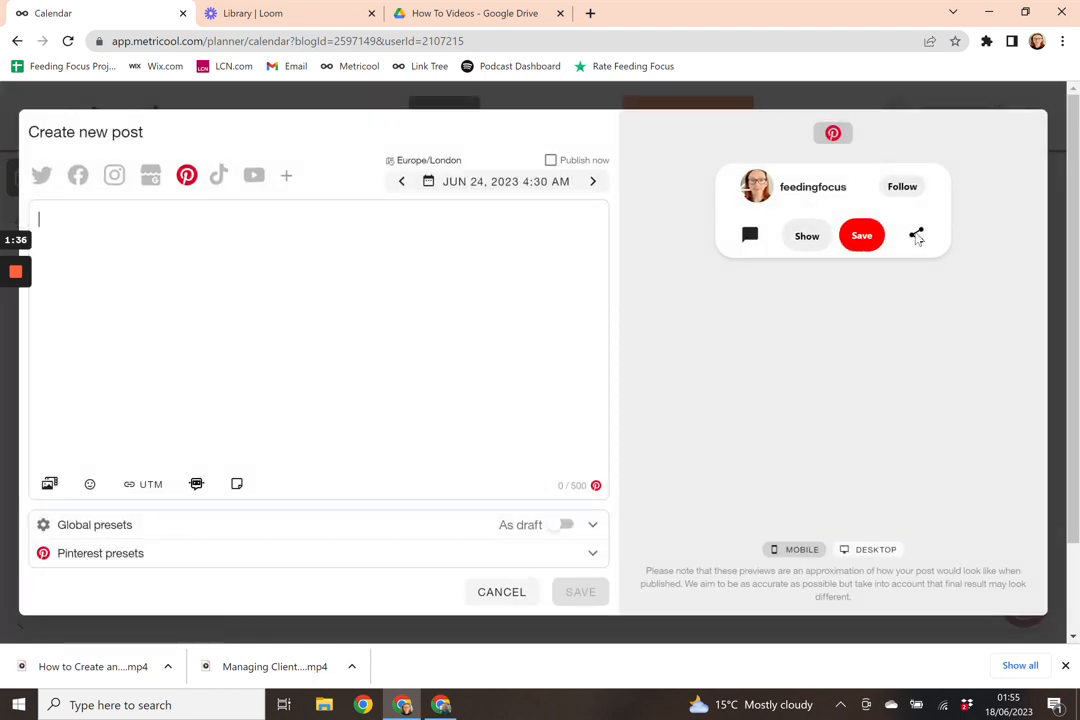
click(520, 600)
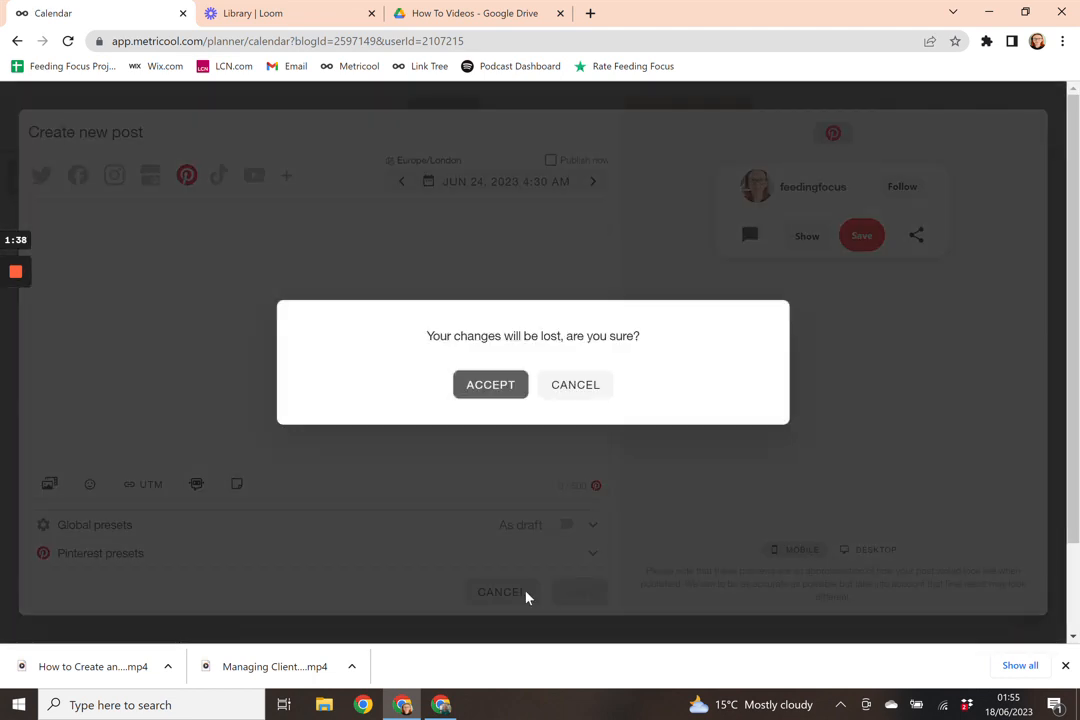
click(578, 390)
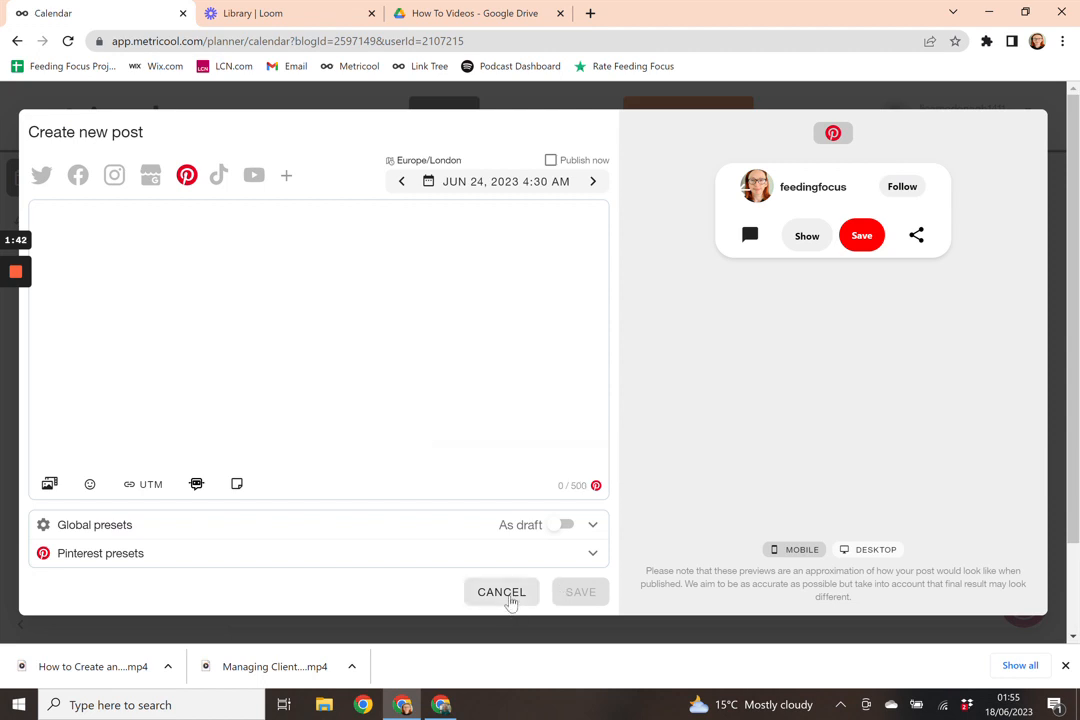
click(511, 596)
click(500, 384)
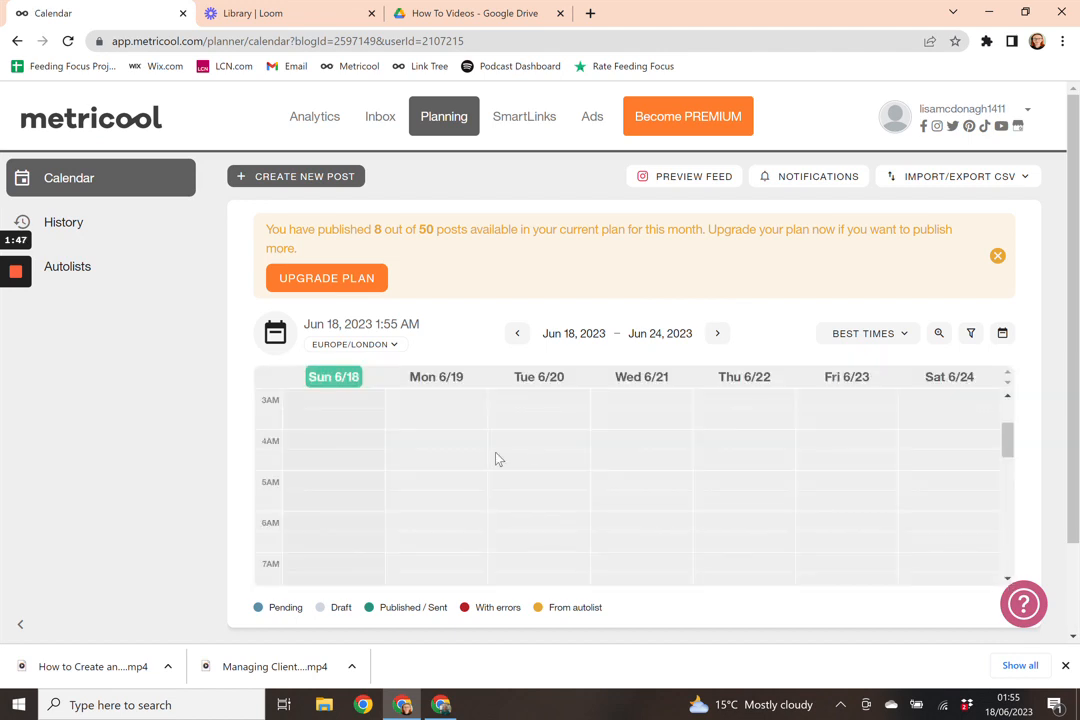
Step: Start a new post in the calendar slot for Monday, June 19, 2023 at 7:00 PM
scroll(480, 473, down, 3)
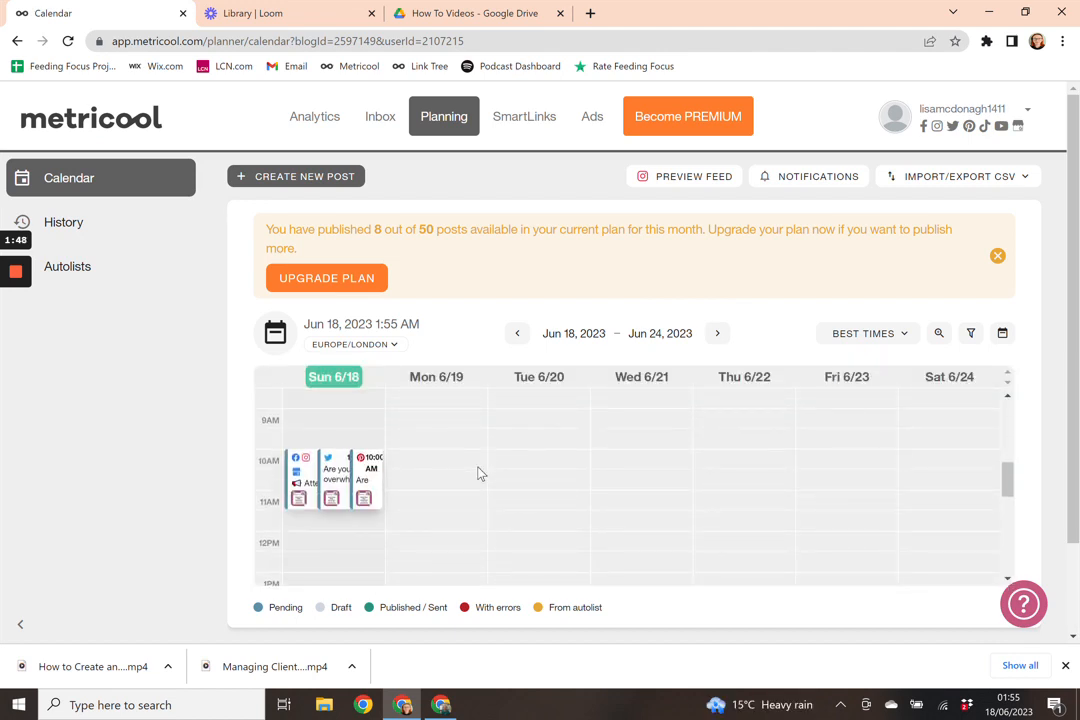
scroll(480, 473, up, 2)
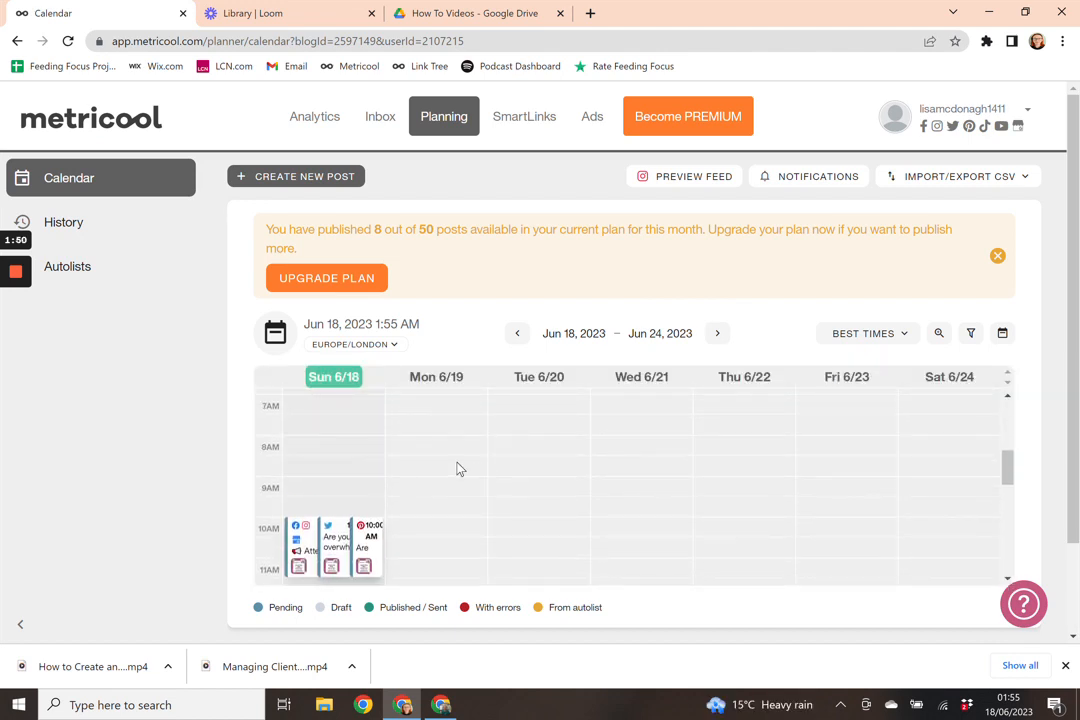
scroll(446, 462, up, 1)
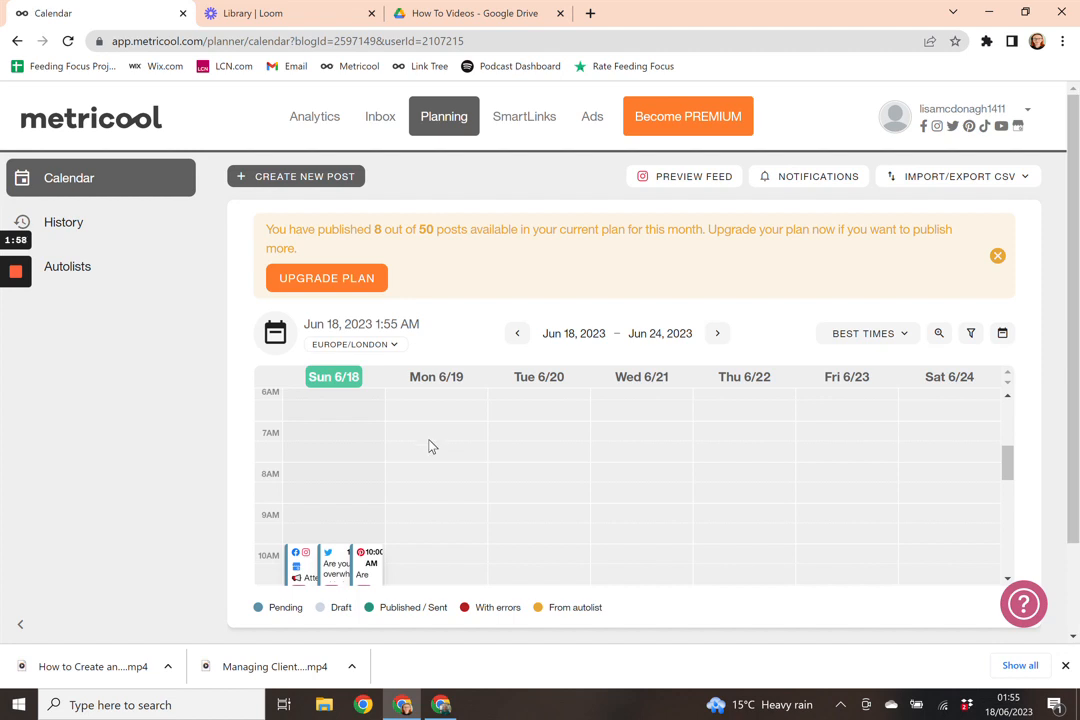
scroll(430, 446, down, 5)
scroll(430, 446, down, 4)
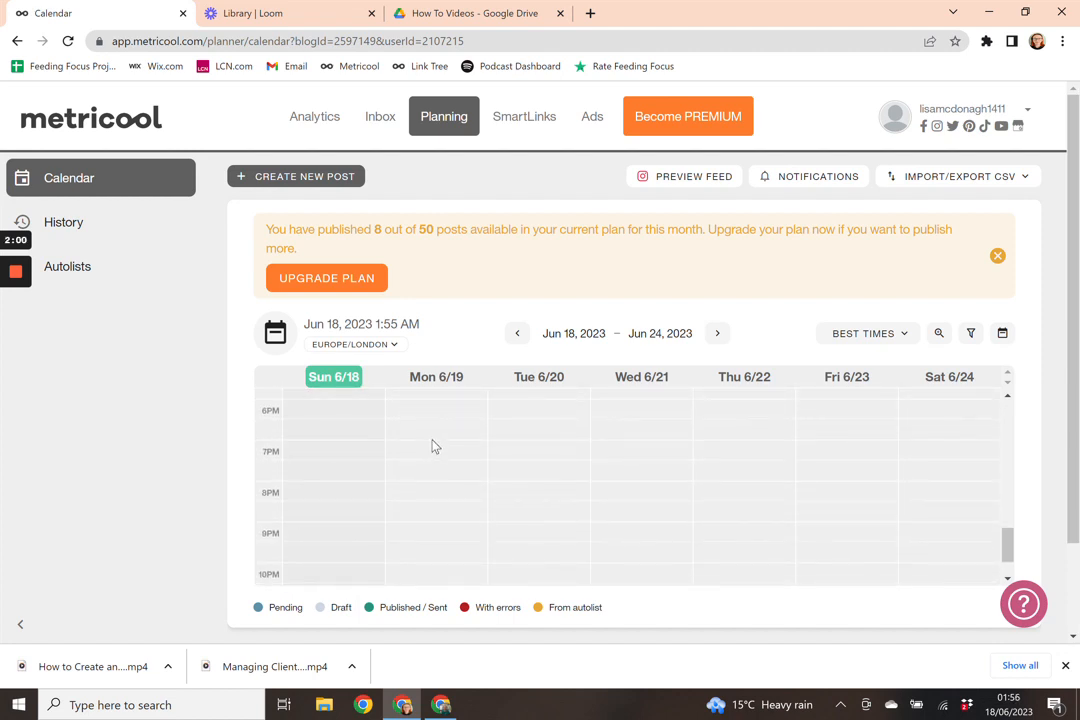
scroll(432, 446, up, 1)
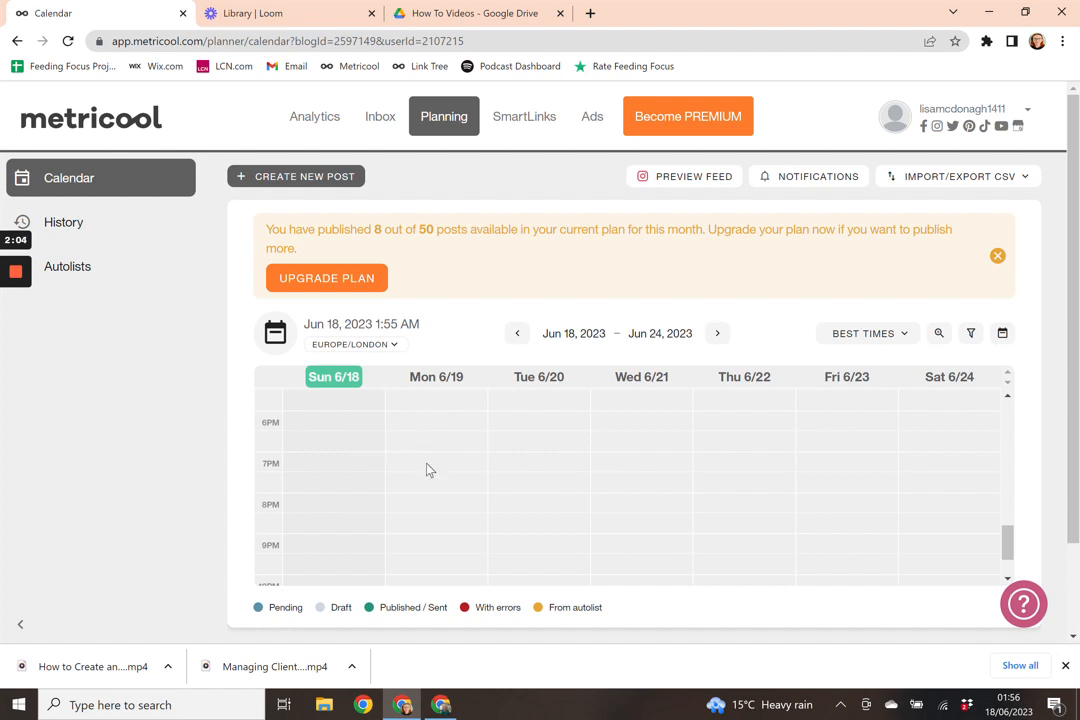
click(446, 469)
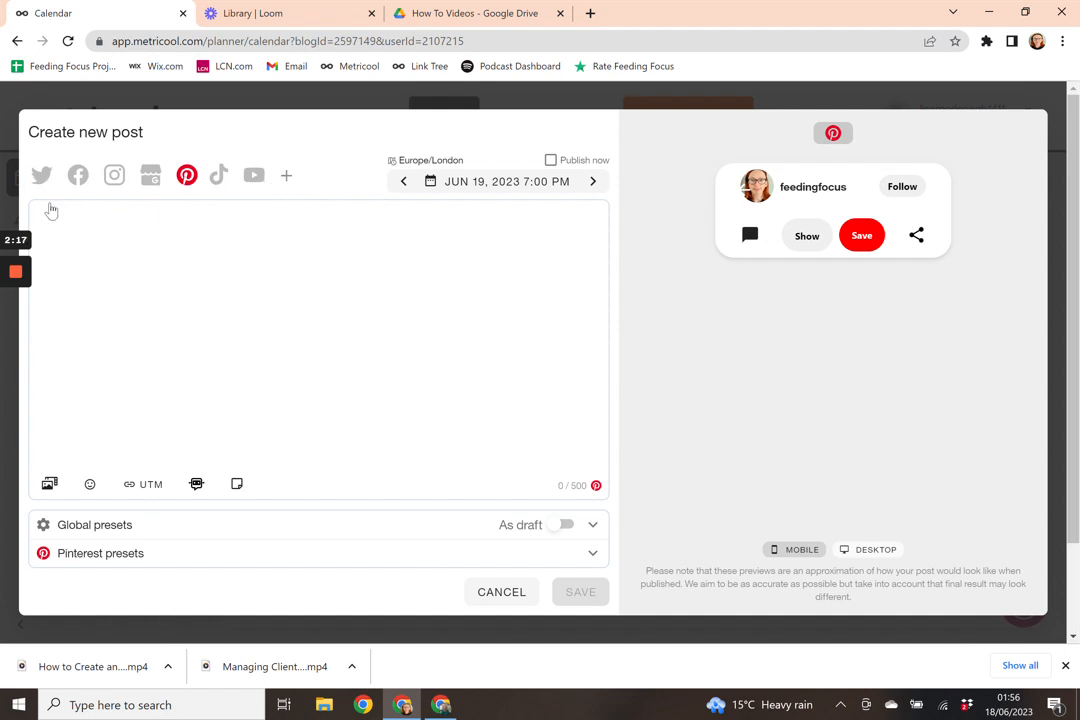
Step: Set the post's networks to Twitter, Facebook, Instagram and Google Business Profile, and deselect Pinterest
click(44, 180)
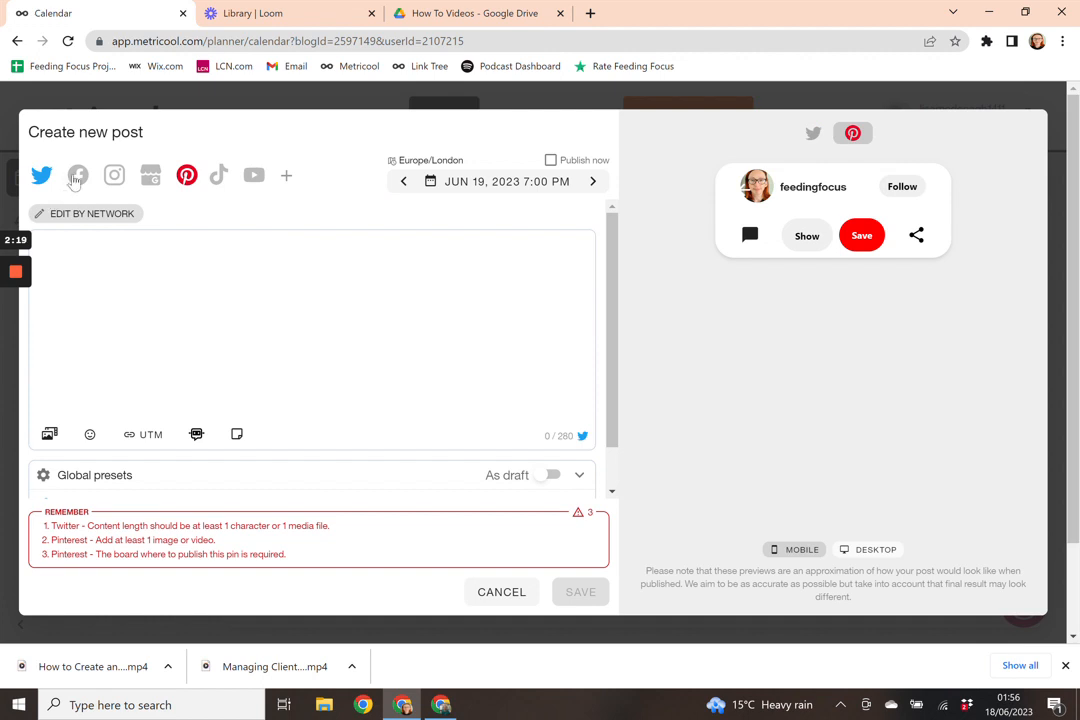
click(78, 178)
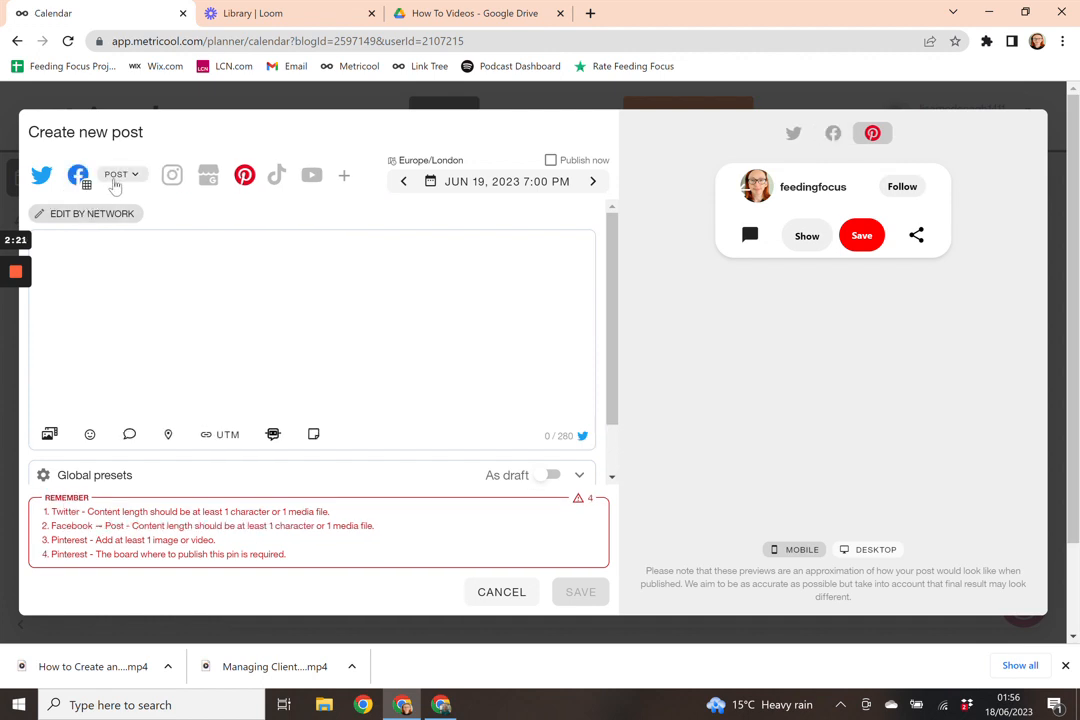
click(172, 178)
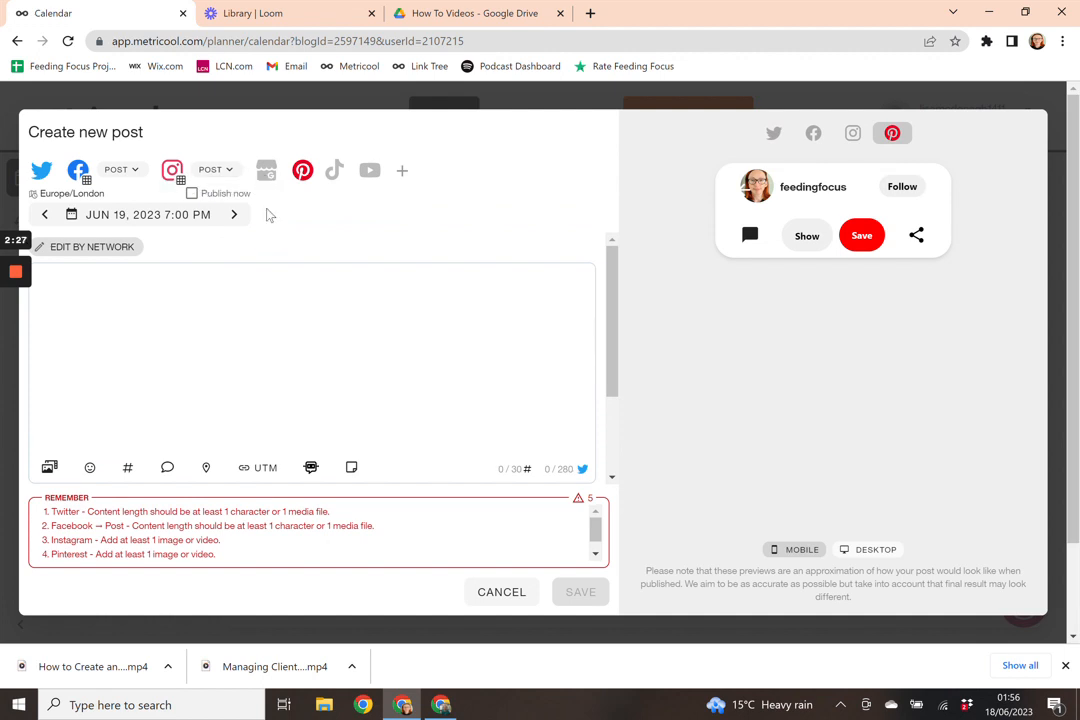
click(266, 174)
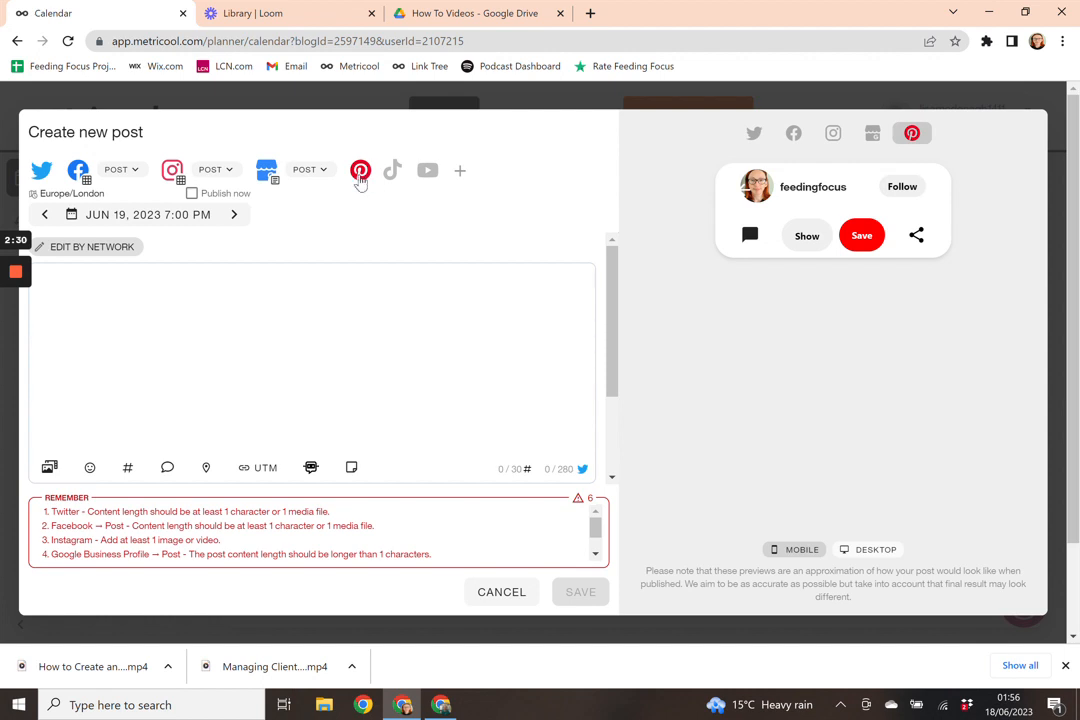
click(360, 177)
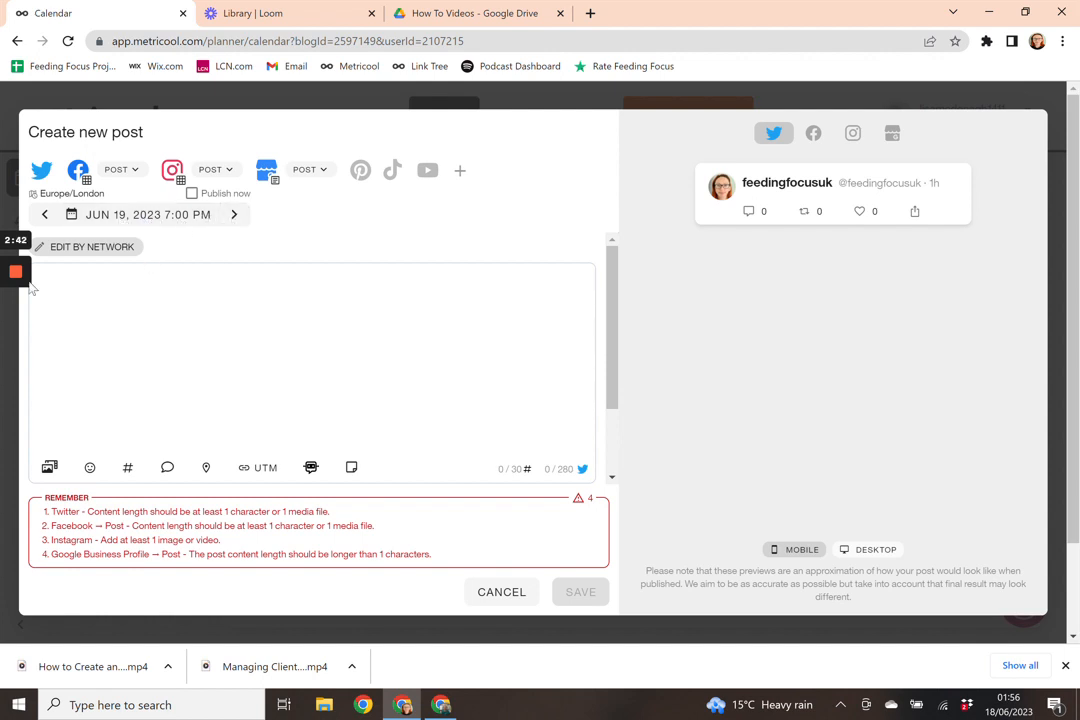
Step: Switch to ChatGPT and copy the full generated social media post about onlinecoachingsolutions.com, including its hashtags
click(441, 704)
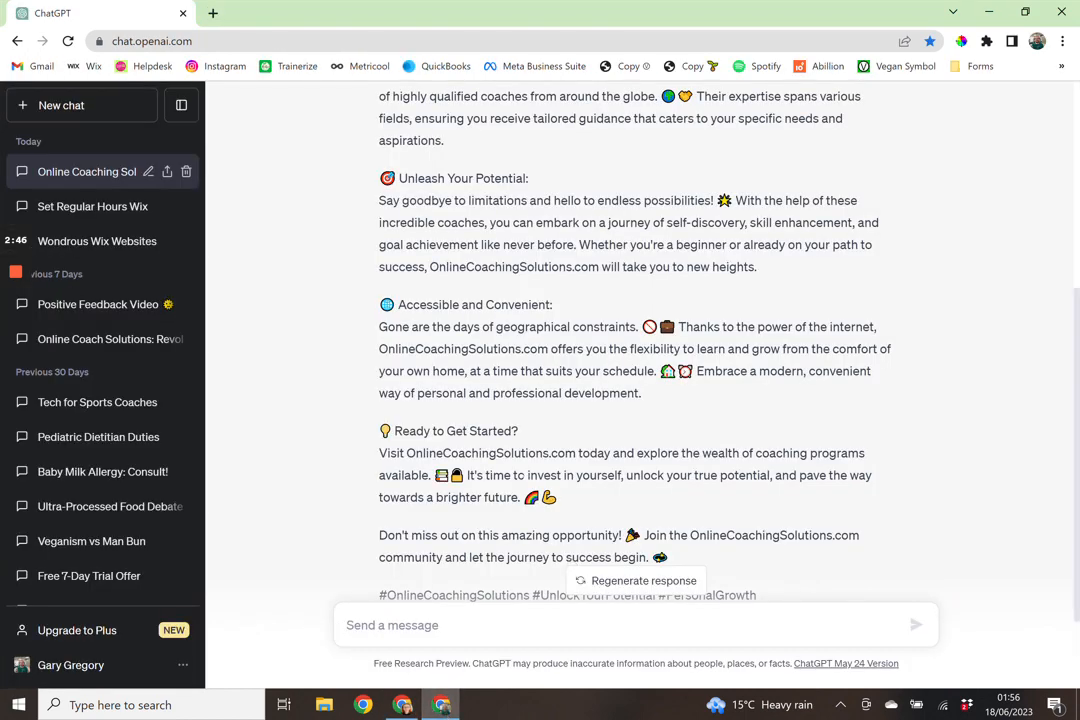
scroll(620, 350, up, 4)
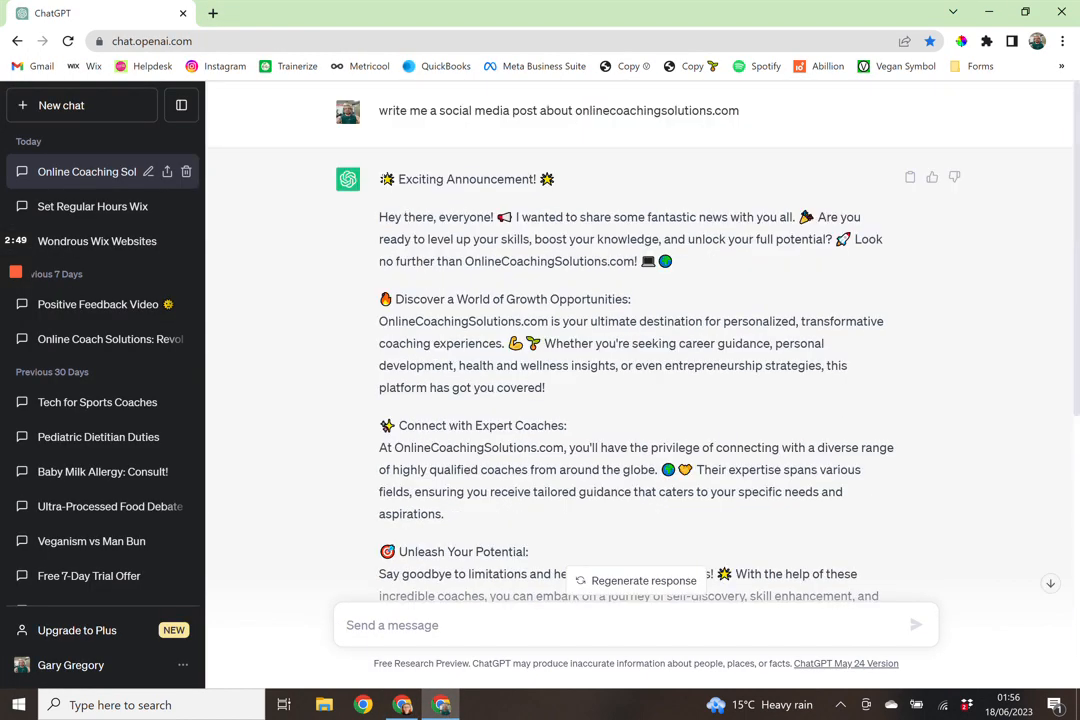
drag(326, 158, 655, 536)
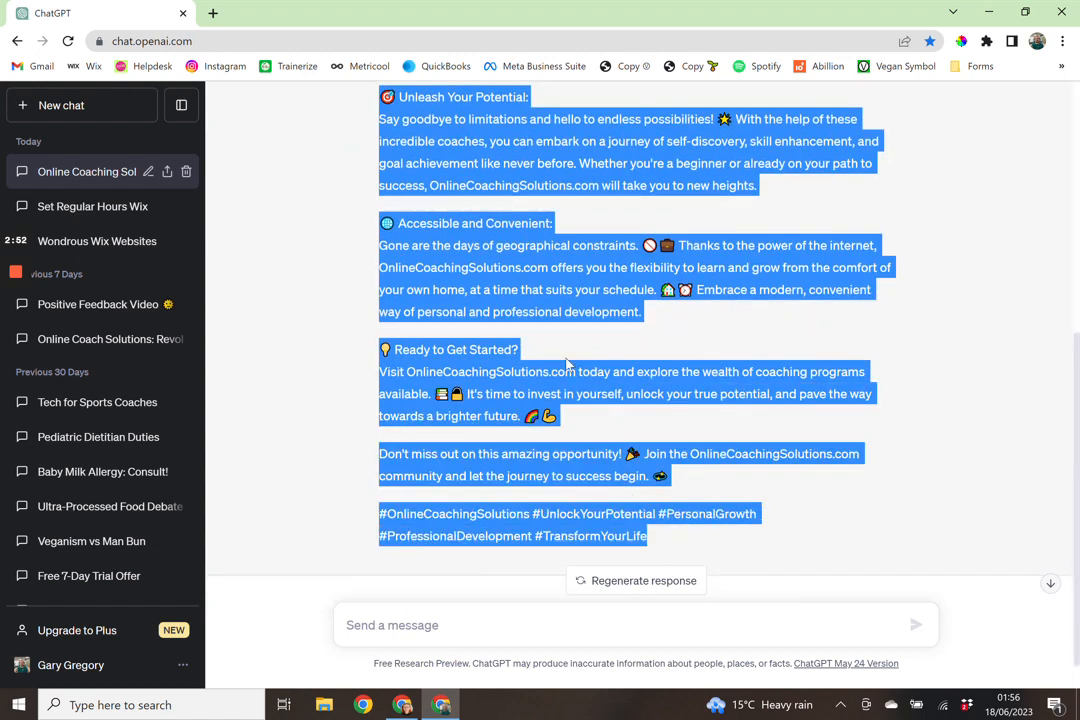
right_click(537, 317)
click(564, 325)
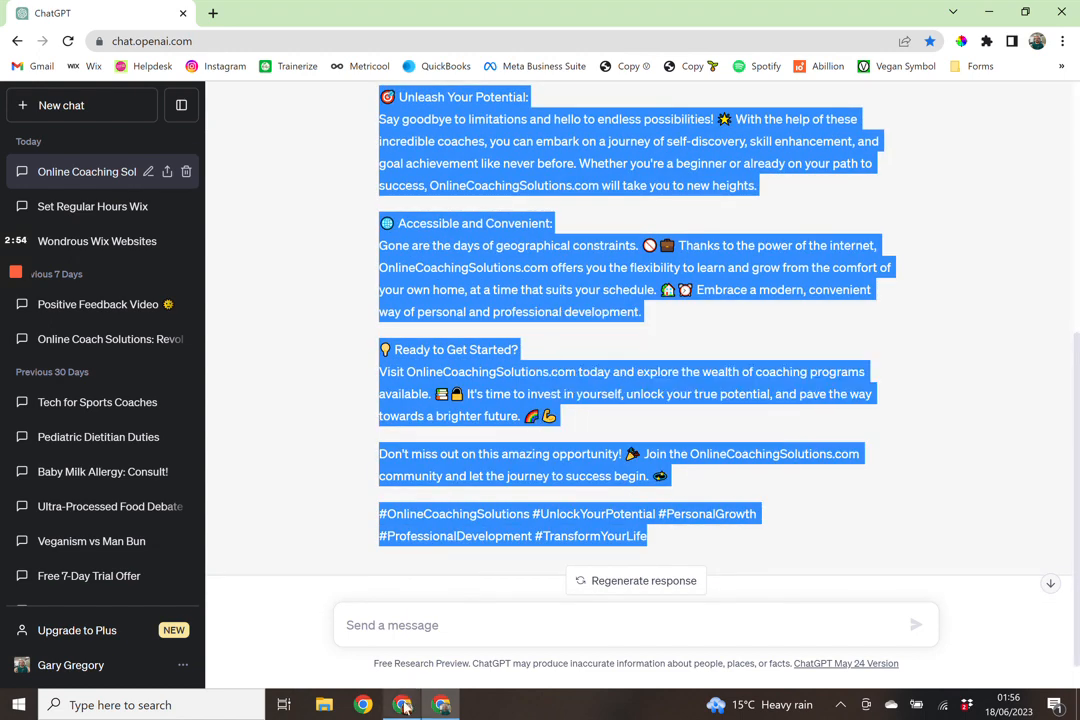
Step: Switch back to Metricool and paste the copied announcement into the new post's text
click(402, 705)
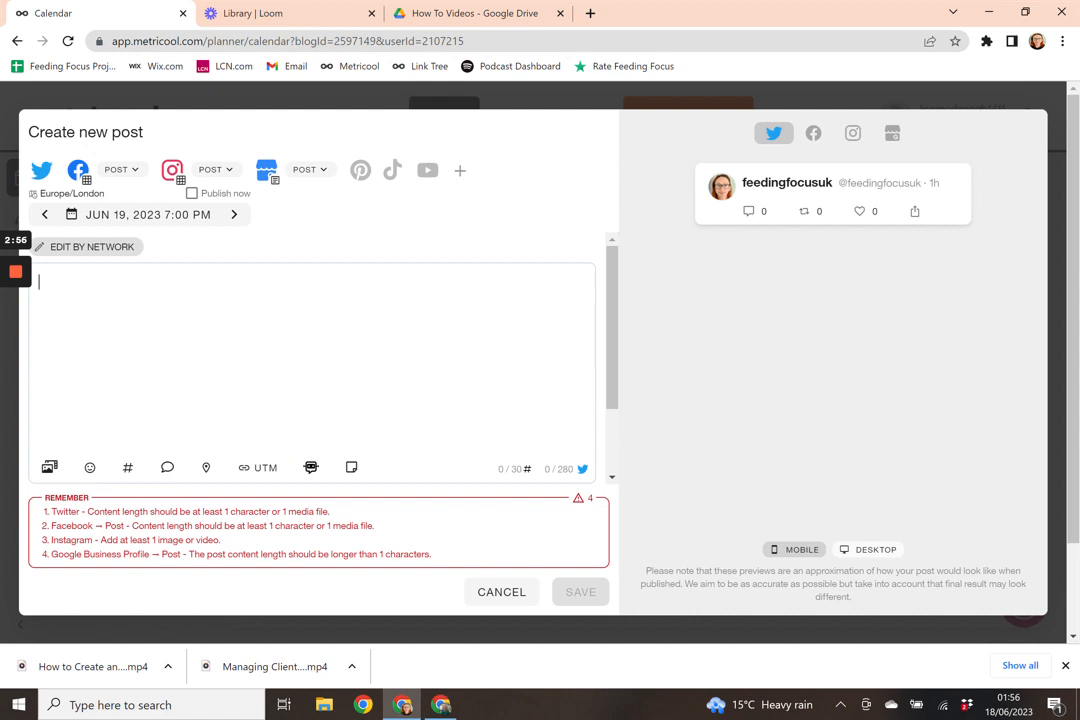
right_click(85, 288)
click(137, 415)
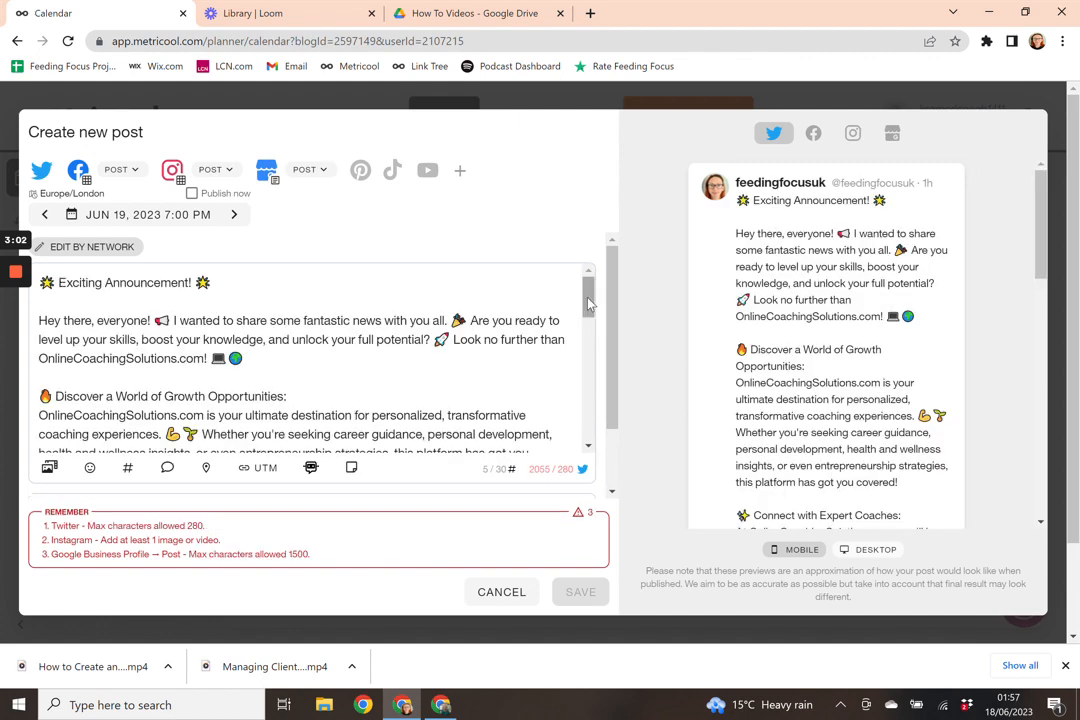
Step: Read through the pasted announcement in the post text, down to its closing hashtags
drag(590, 301, 598, 446)
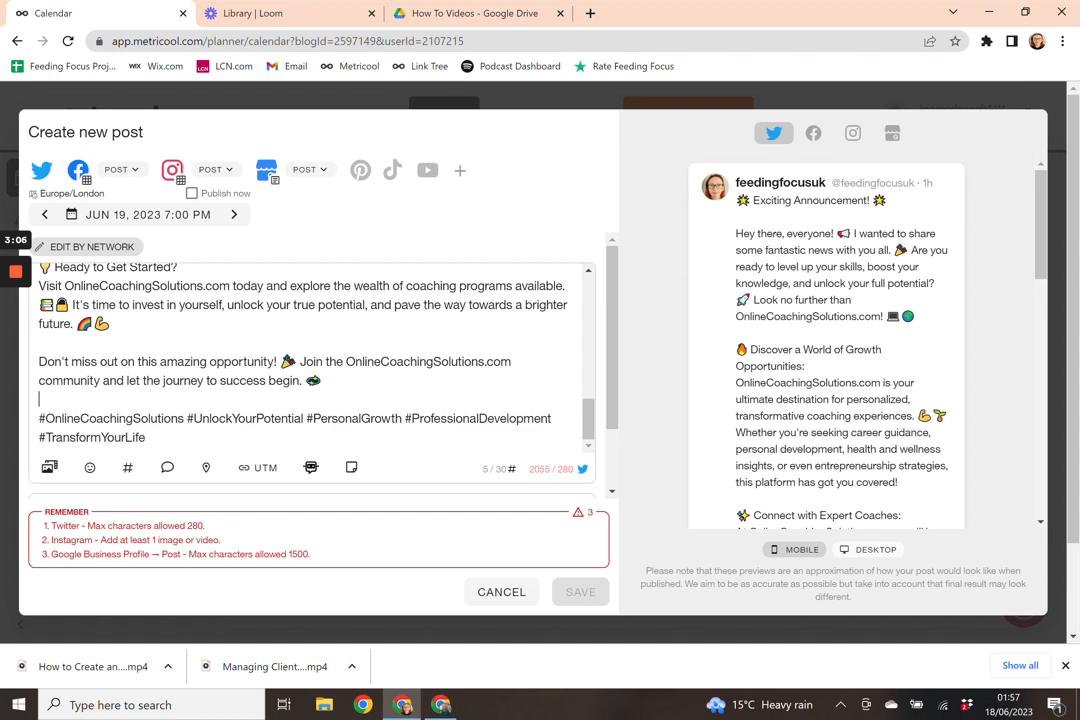
click(322, 381)
scroll(310, 355, up, 2)
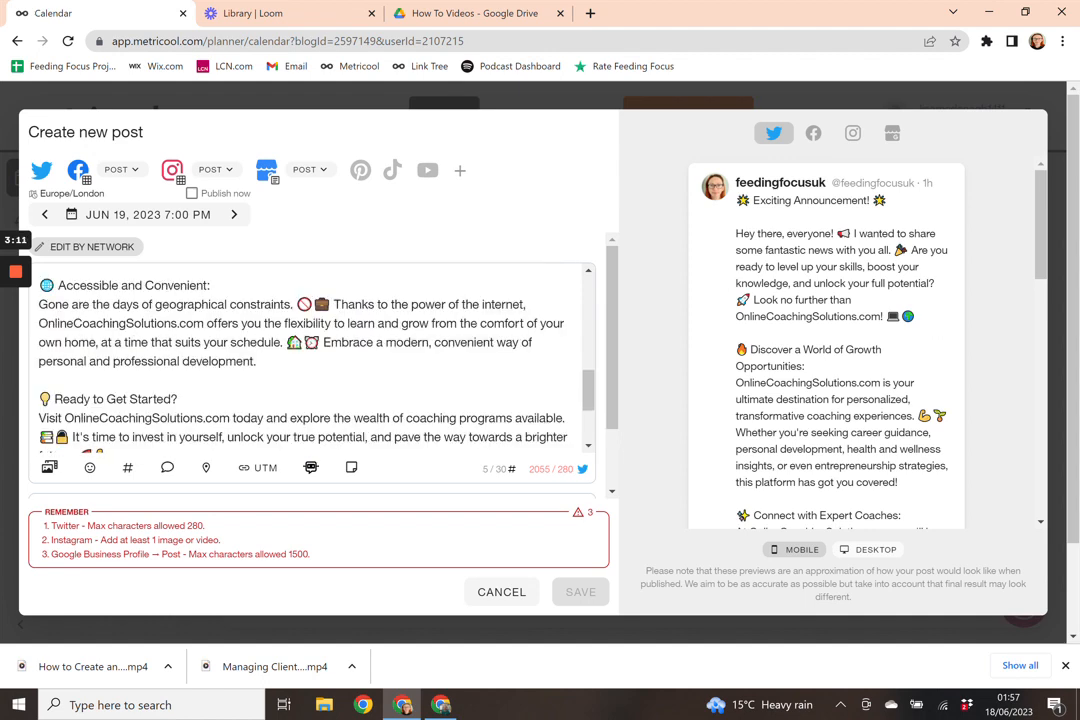
scroll(330, 393, up, 4)
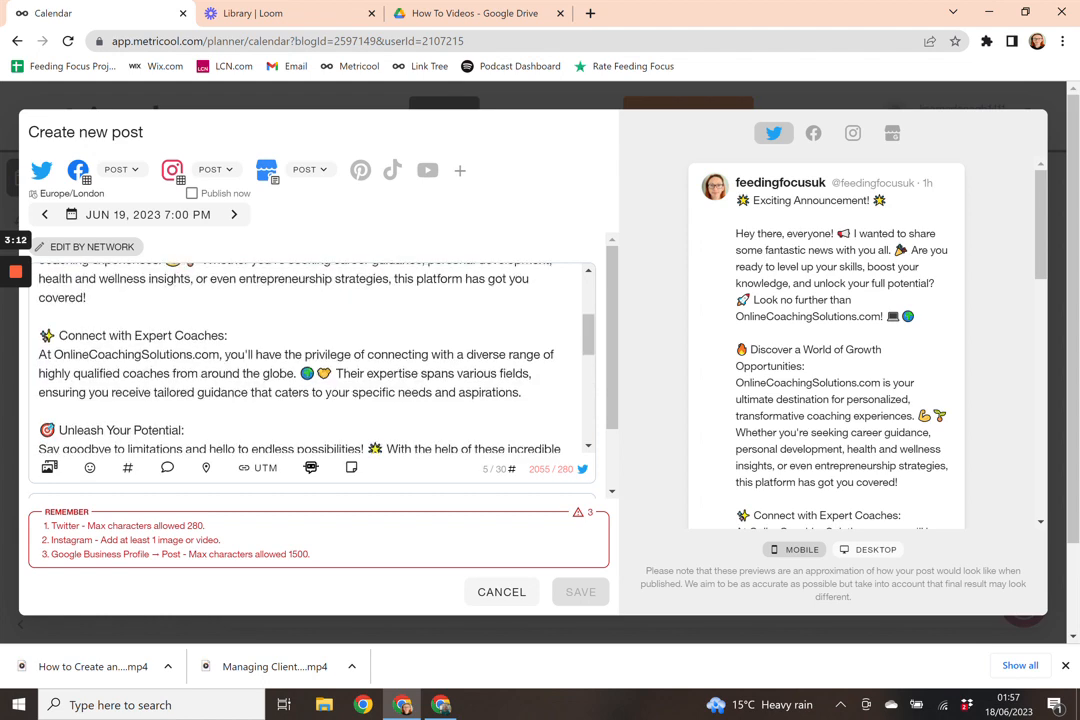
scroll(310, 355, up, 3)
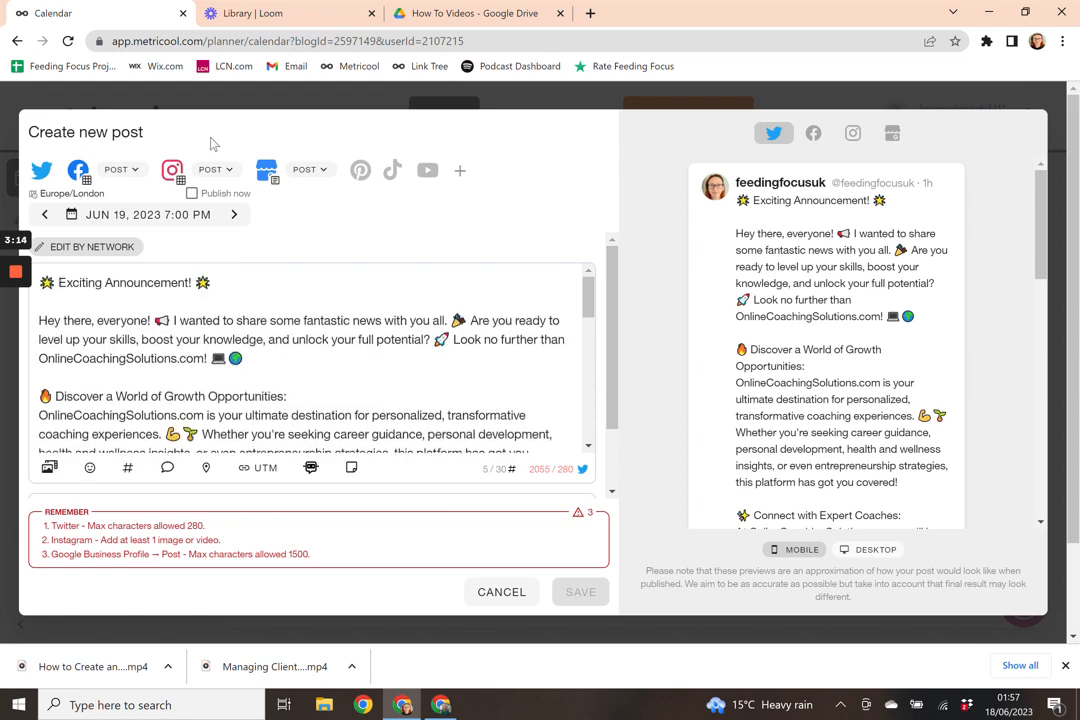
Step: Add the first Green and Pink Circle Sports Logo image from Desktop > File Sync > Socials In Progress to the post
click(50, 480)
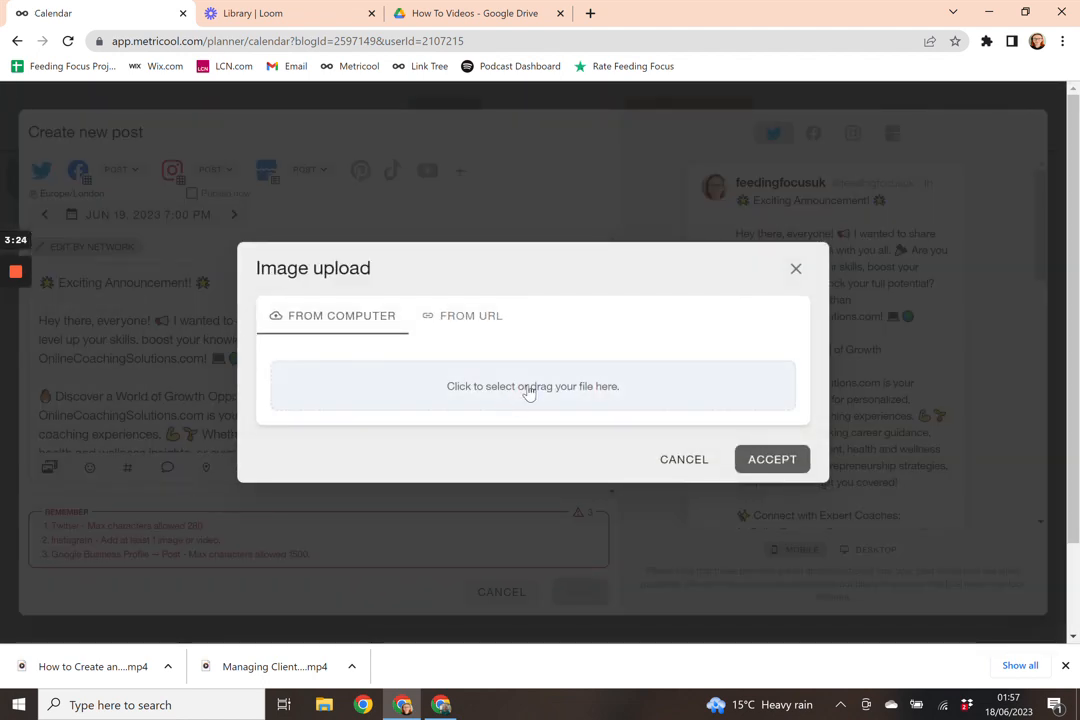
click(528, 390)
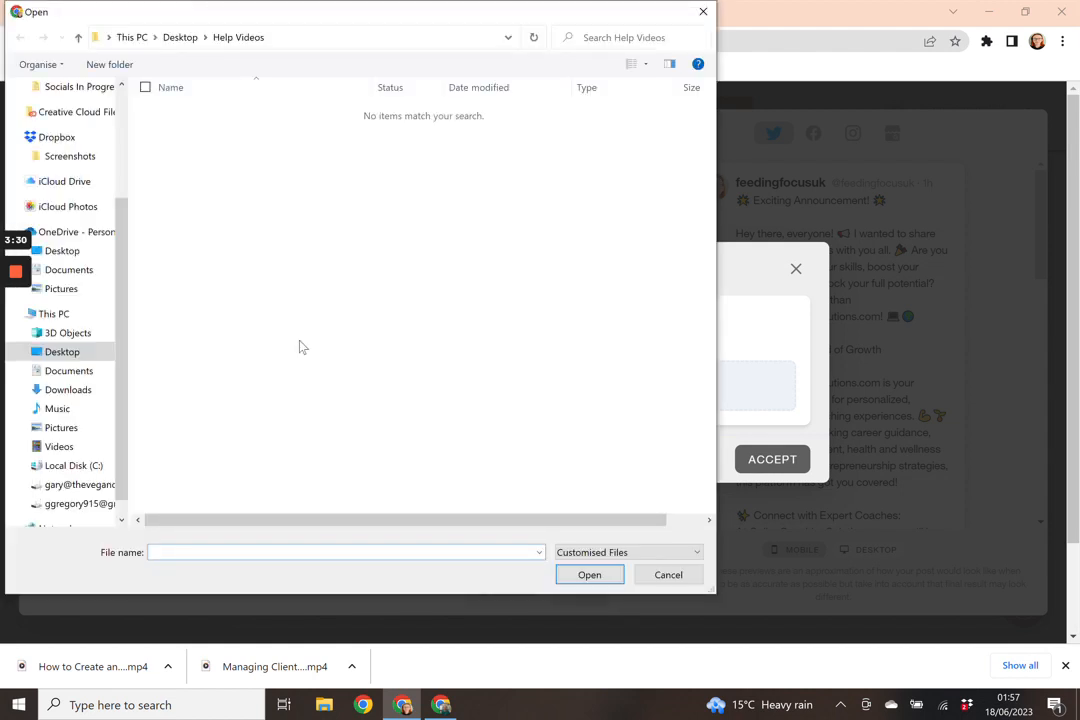
click(80, 360)
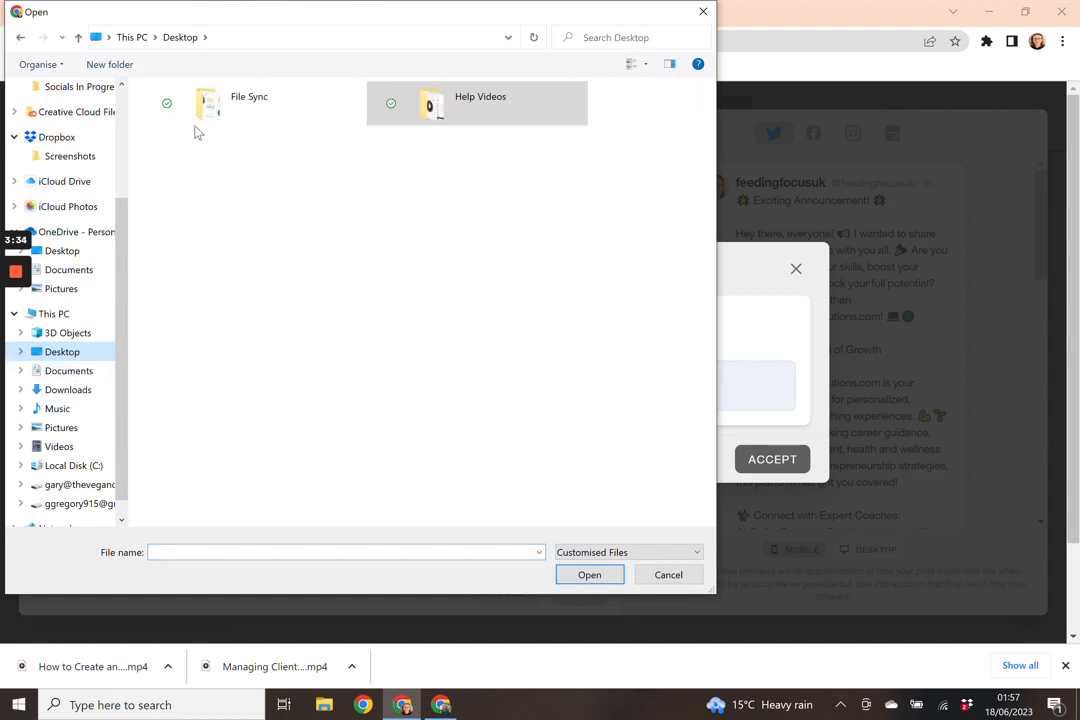
click(222, 112)
double_click(223, 112)
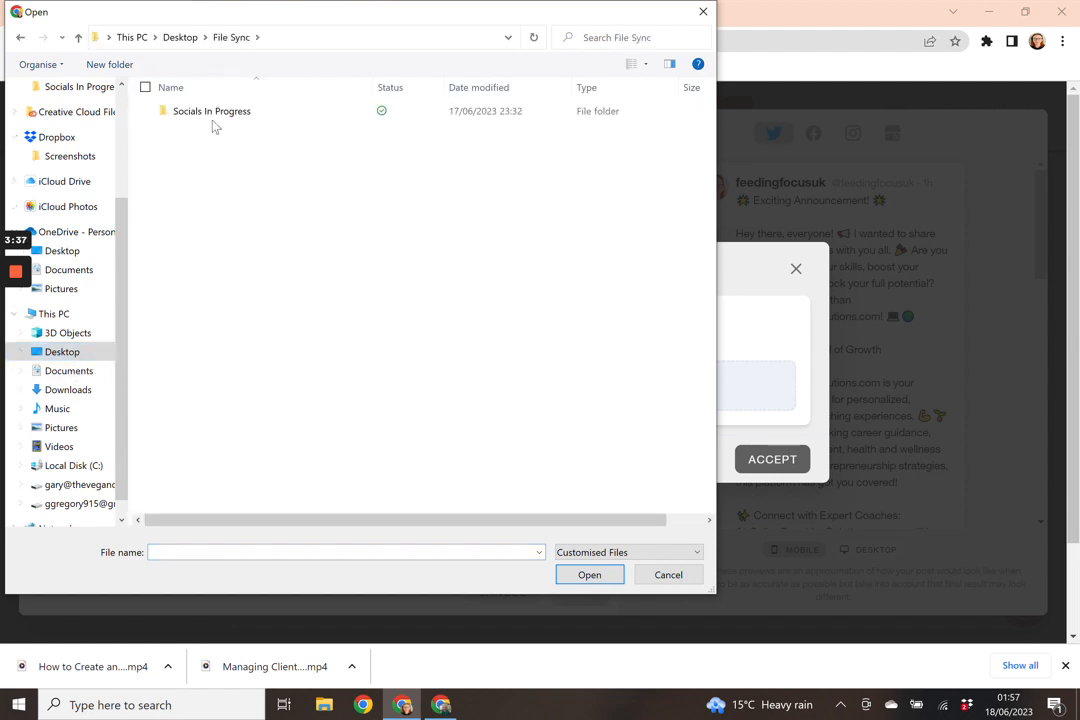
double_click(213, 113)
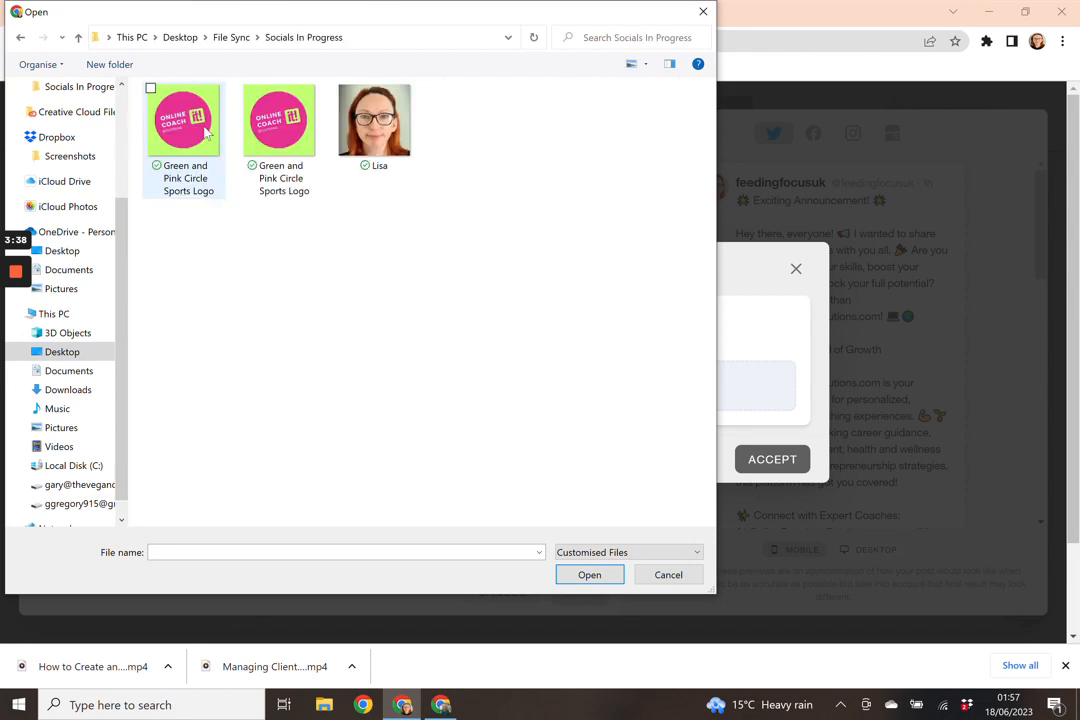
click(172, 110)
click(589, 575)
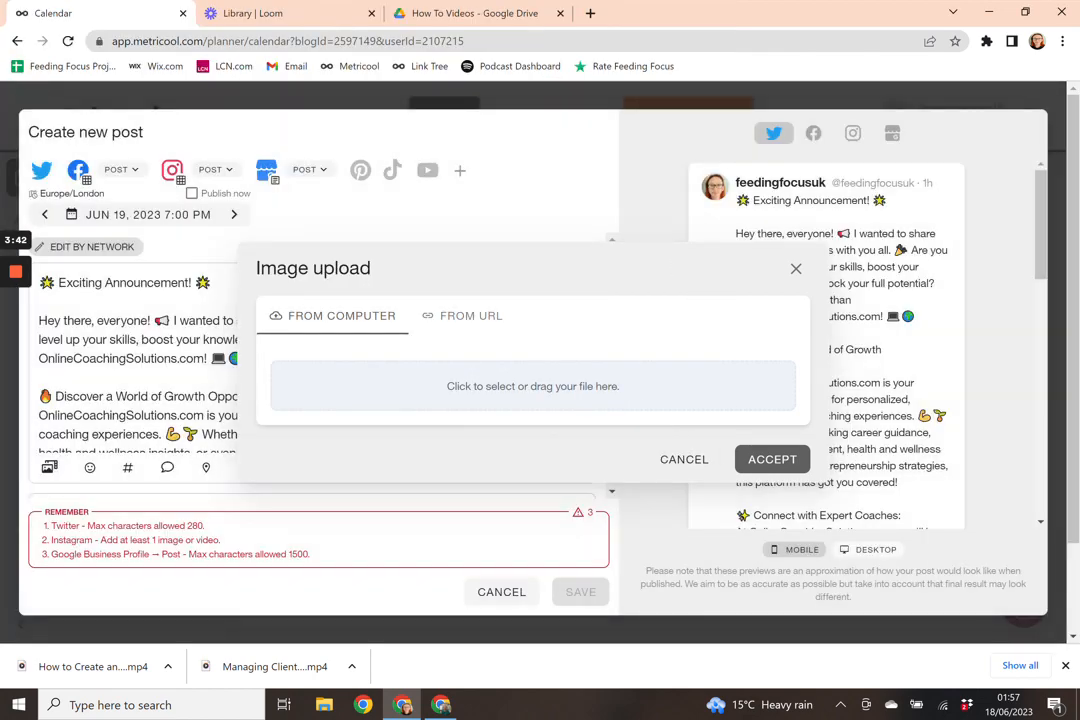
Step: Examine the added image's options and the post previews for Twitter, Facebook, Instagram and Google Business Profile
click(79, 403)
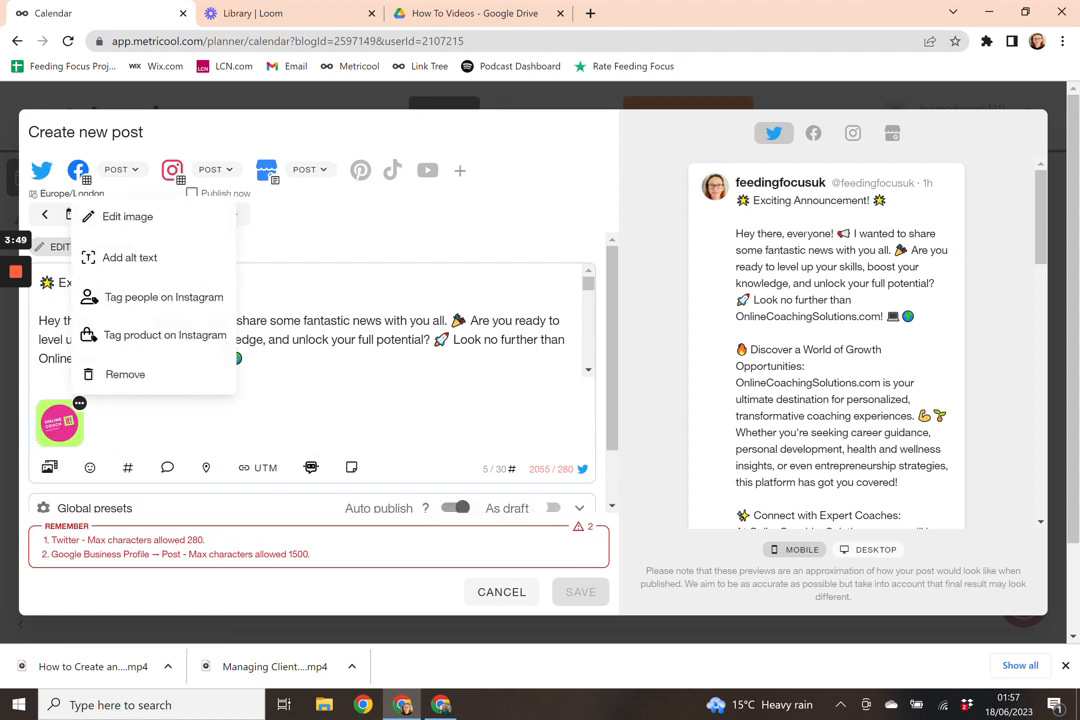
scroll(840, 353, down, 8)
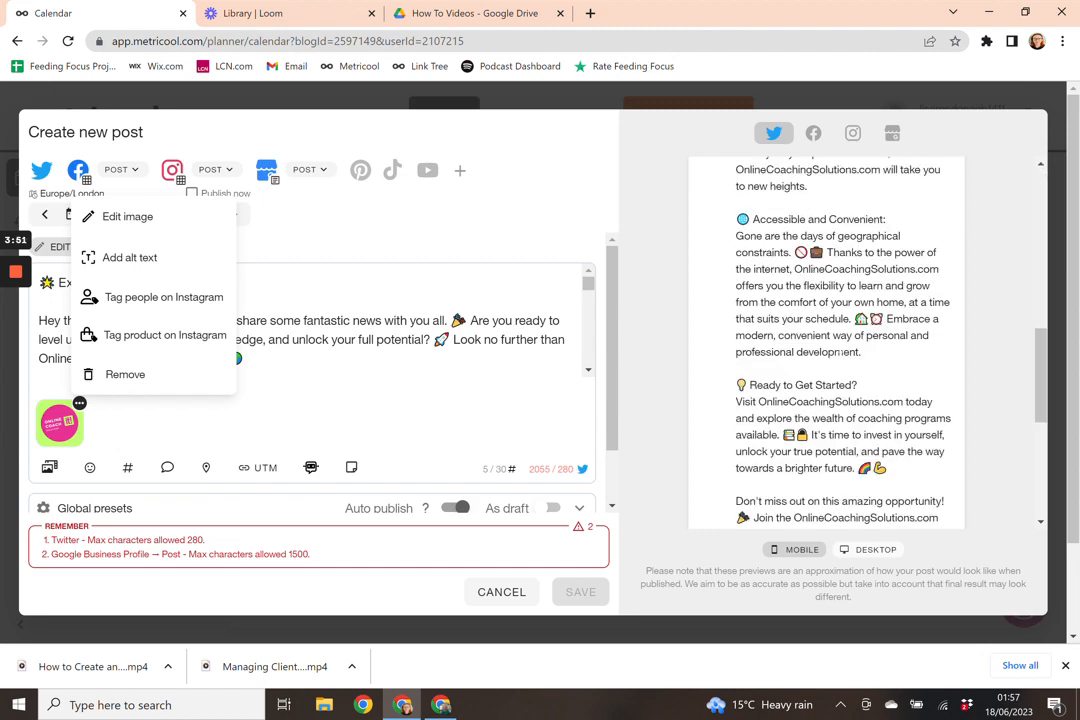
scroll(840, 352, up, 8)
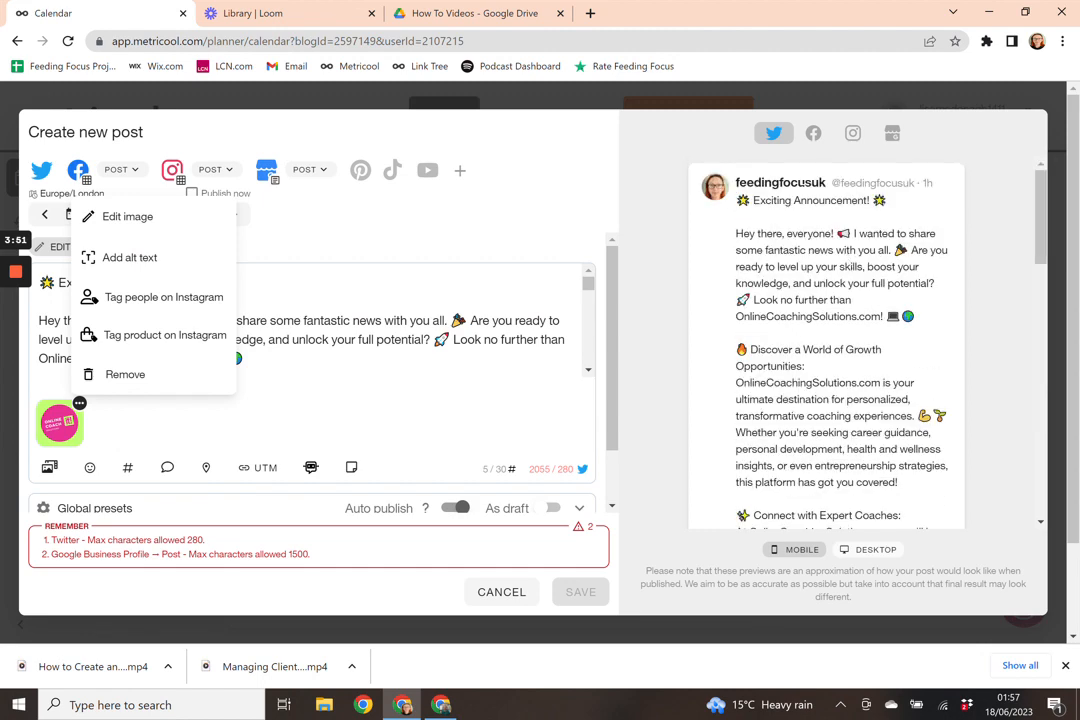
click(814, 136)
scroll(829, 298, down, 5)
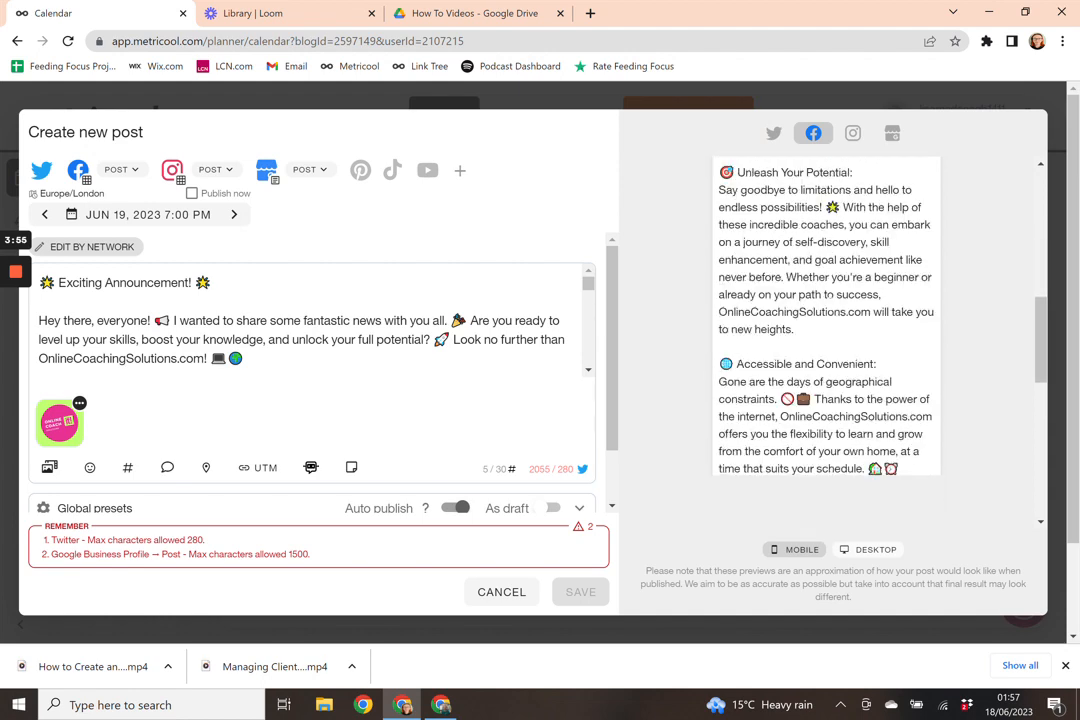
scroll(830, 300, down, 8)
scroll(834, 307, up, 9)
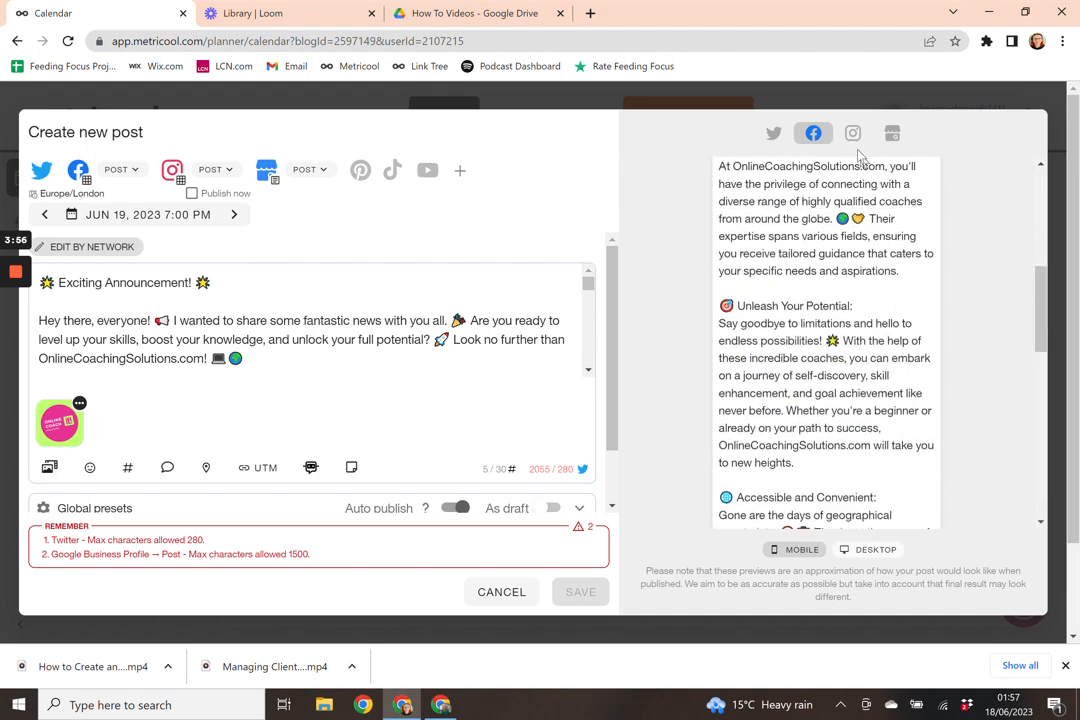
scroll(857, 160, up, 1)
click(853, 133)
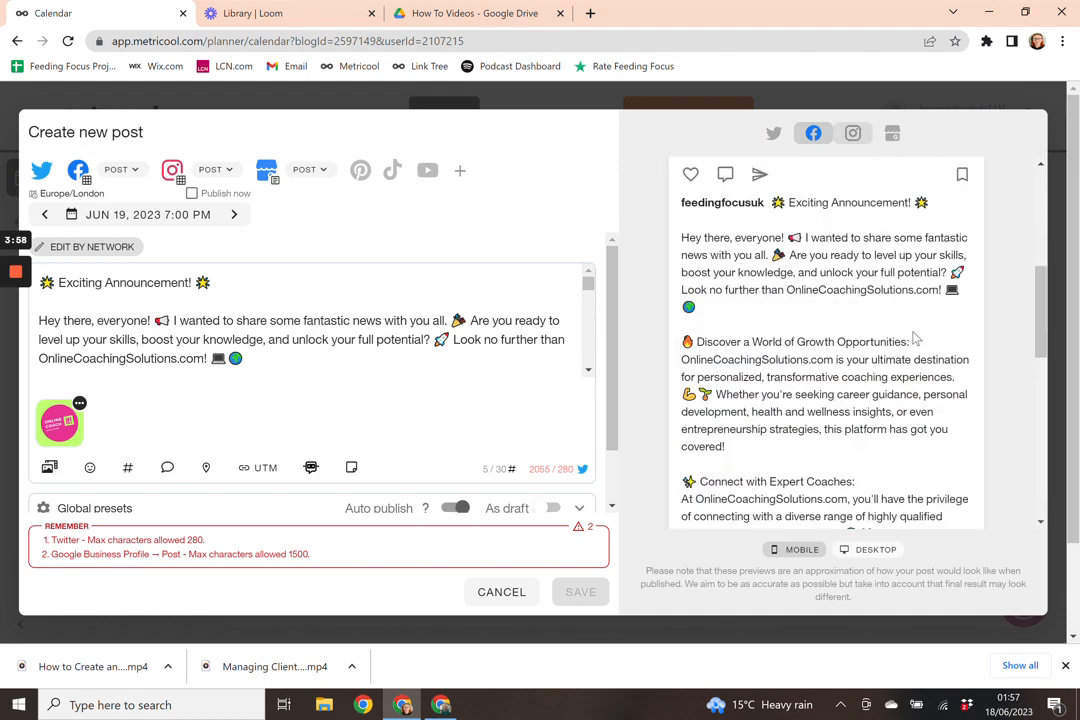
scroll(853, 327, down, 10)
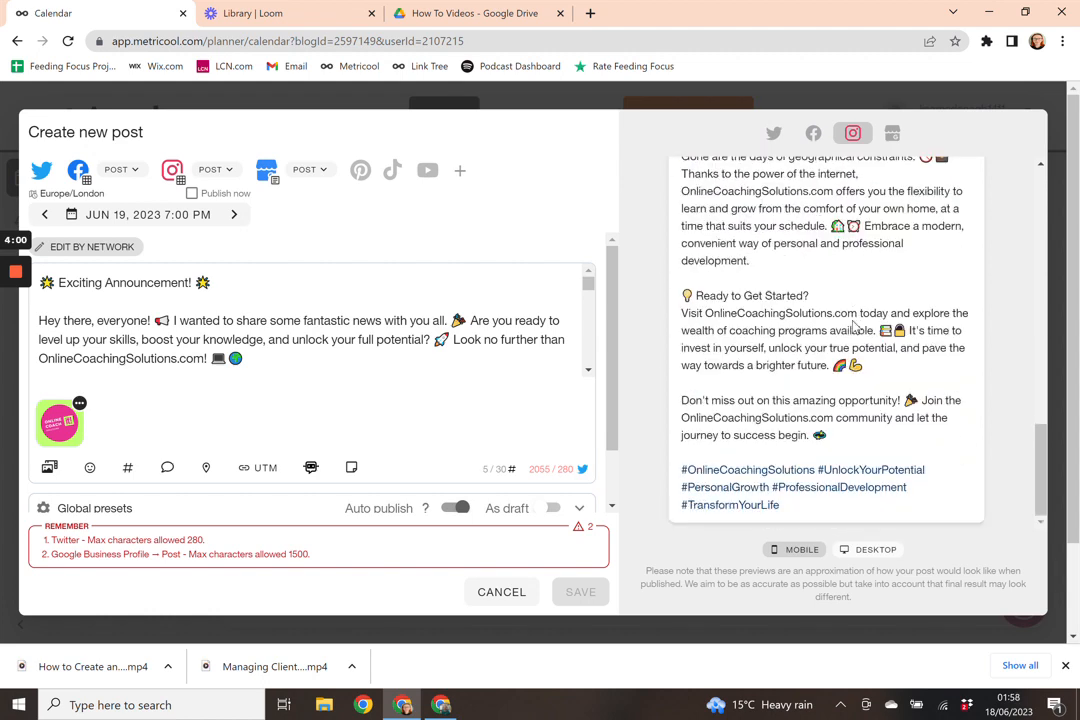
scroll(855, 327, up, 10)
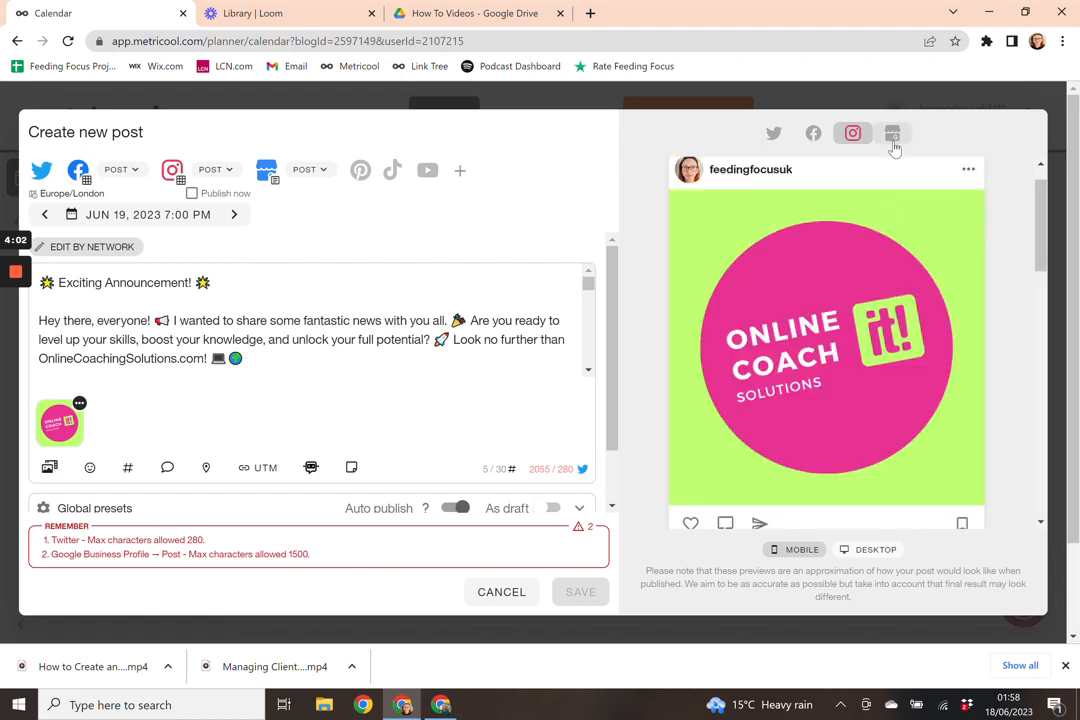
click(892, 133)
scroll(878, 341, down, 8)
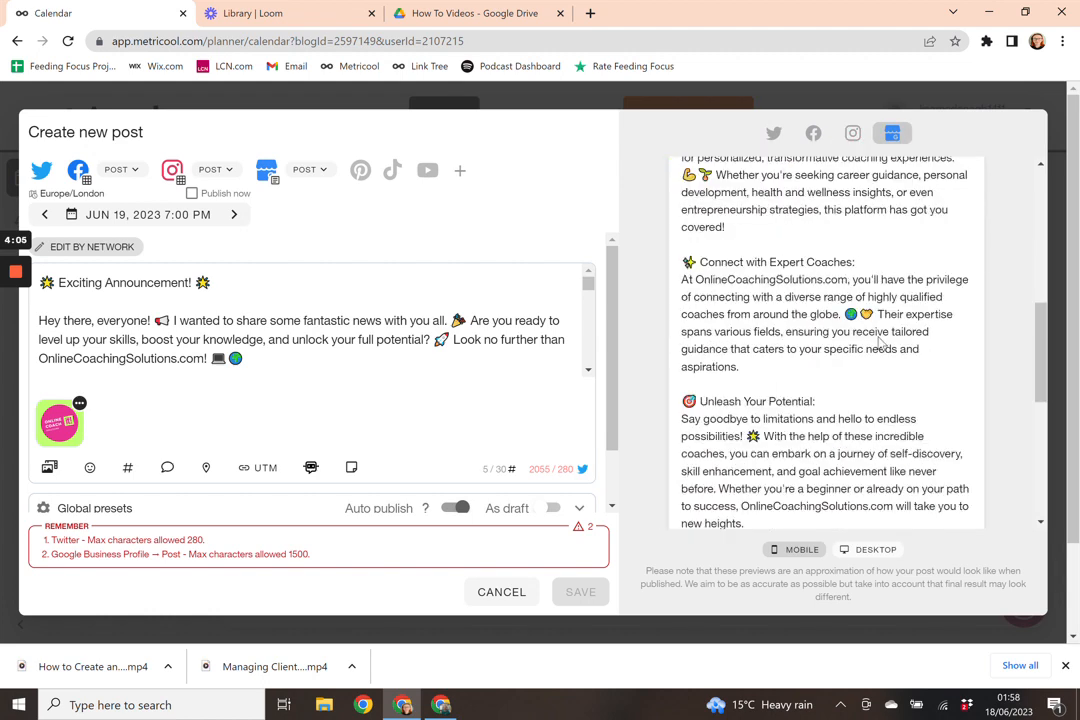
scroll(878, 341, up, 8)
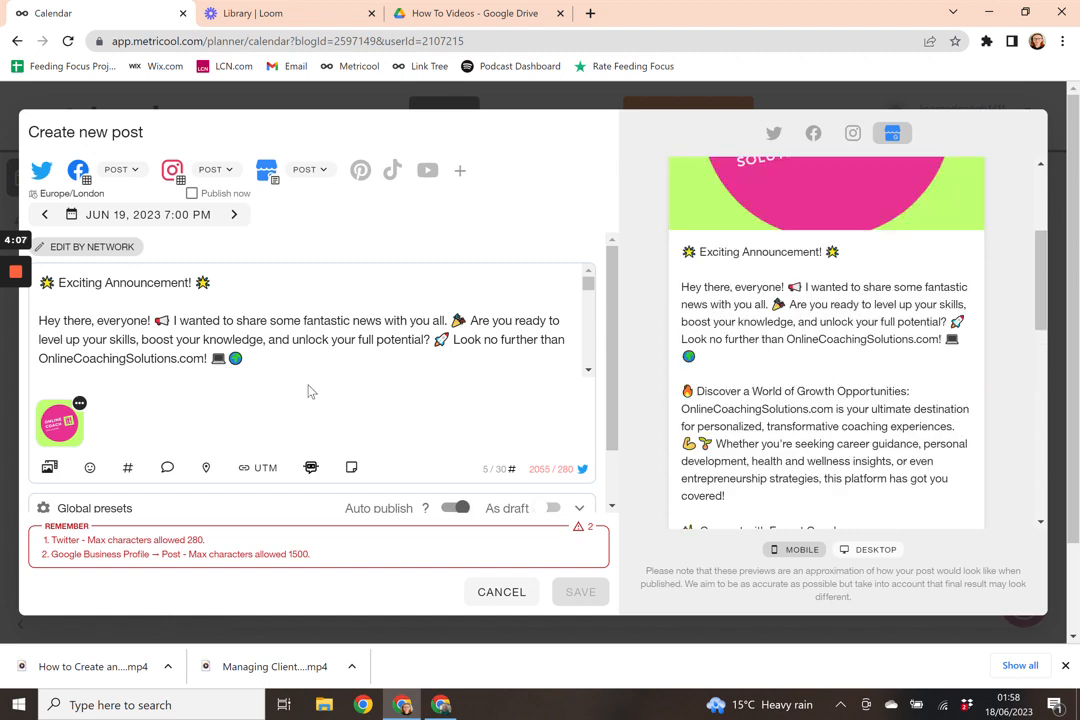
Step: Examine the Instagram hashtag suggestions, the network presets and the character-limit reminders for Twitter and Google Business Profile
click(48, 469)
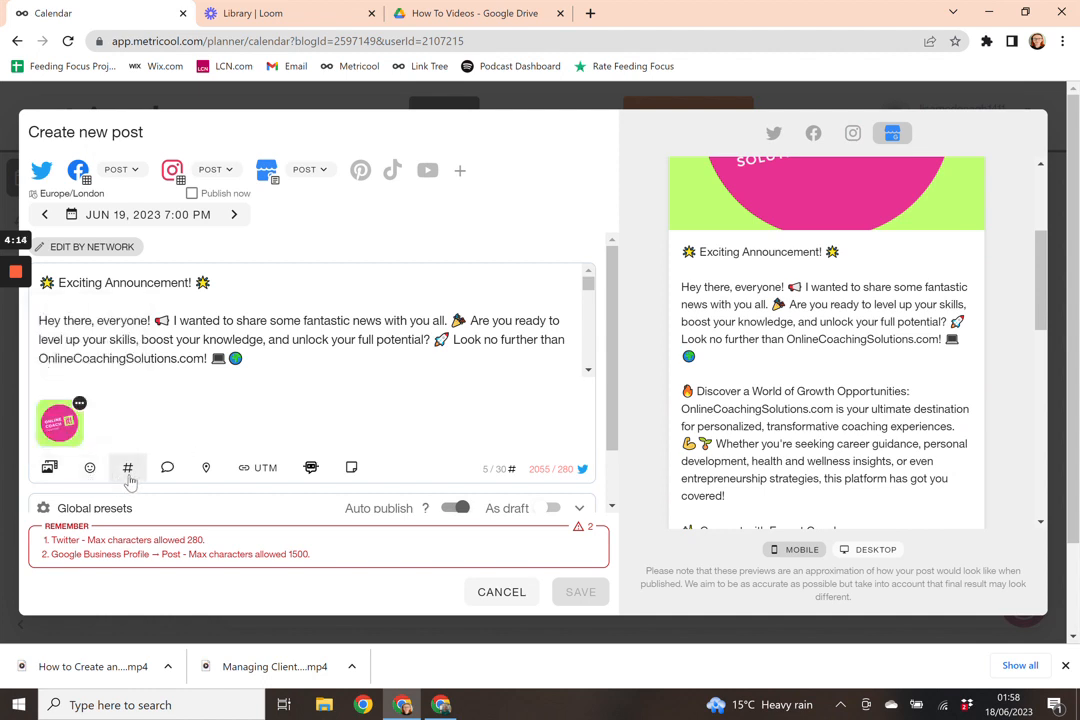
click(129, 468)
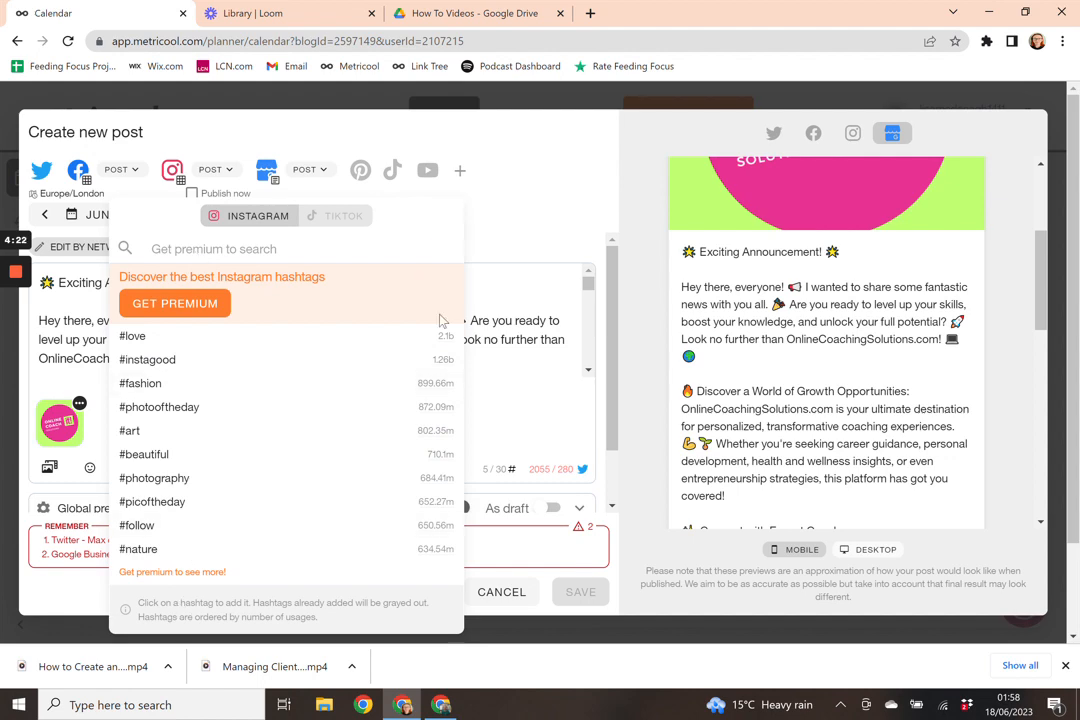
click(490, 340)
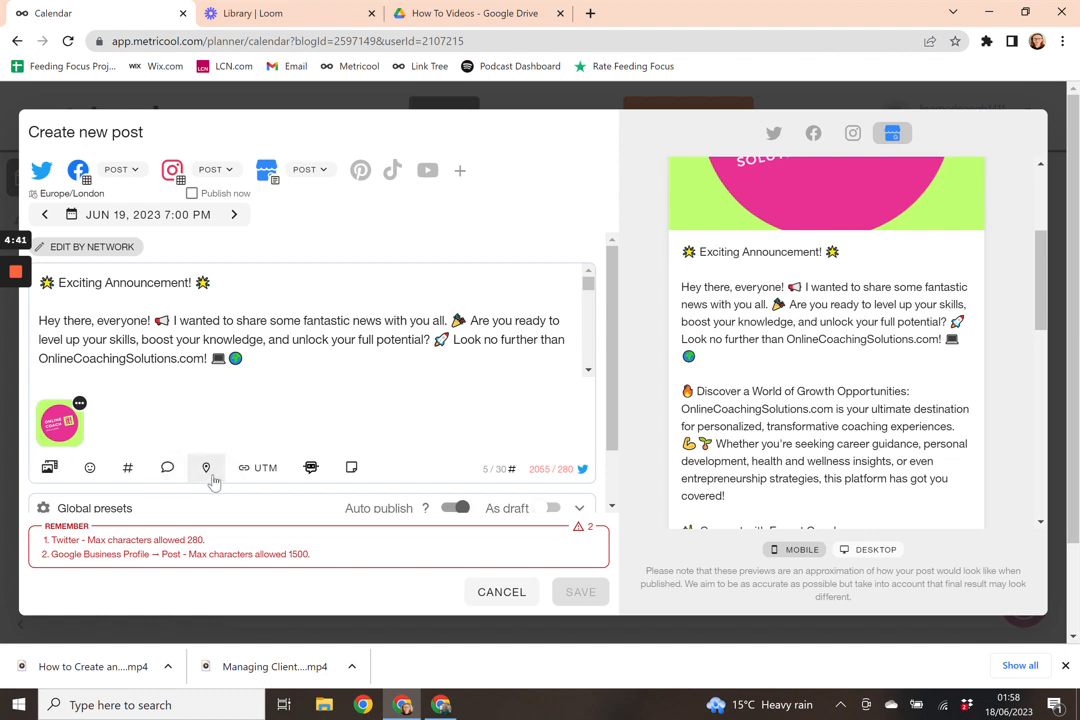
scroll(216, 410, down, 1)
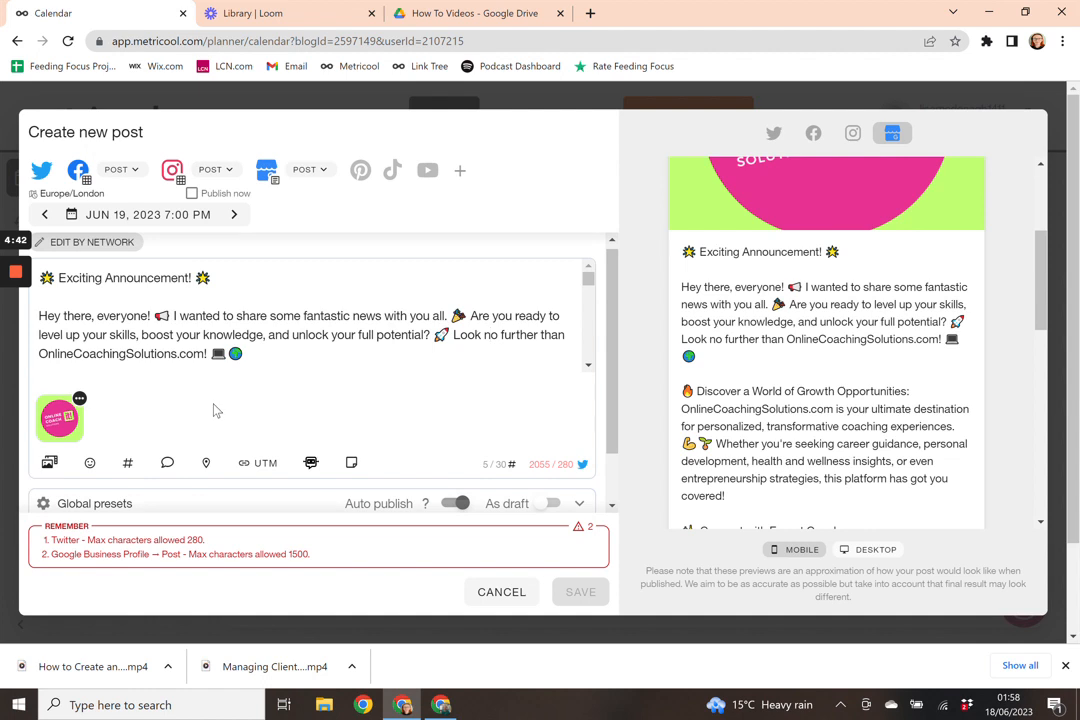
scroll(216, 410, down, 1)
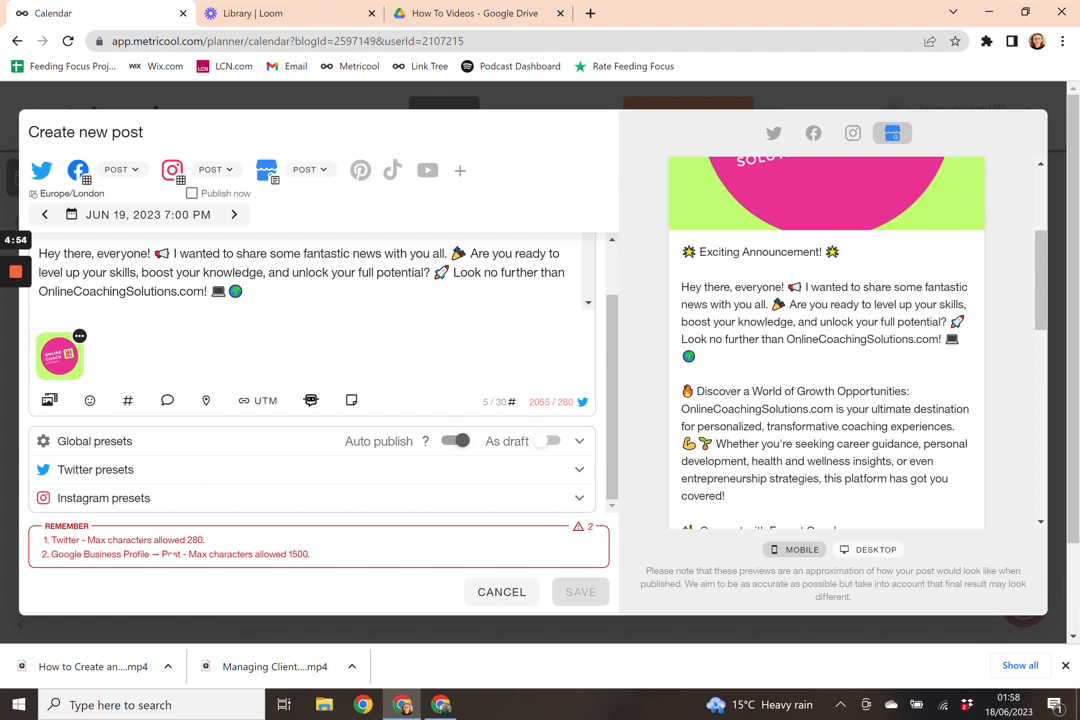
drag(206, 540, 51, 540)
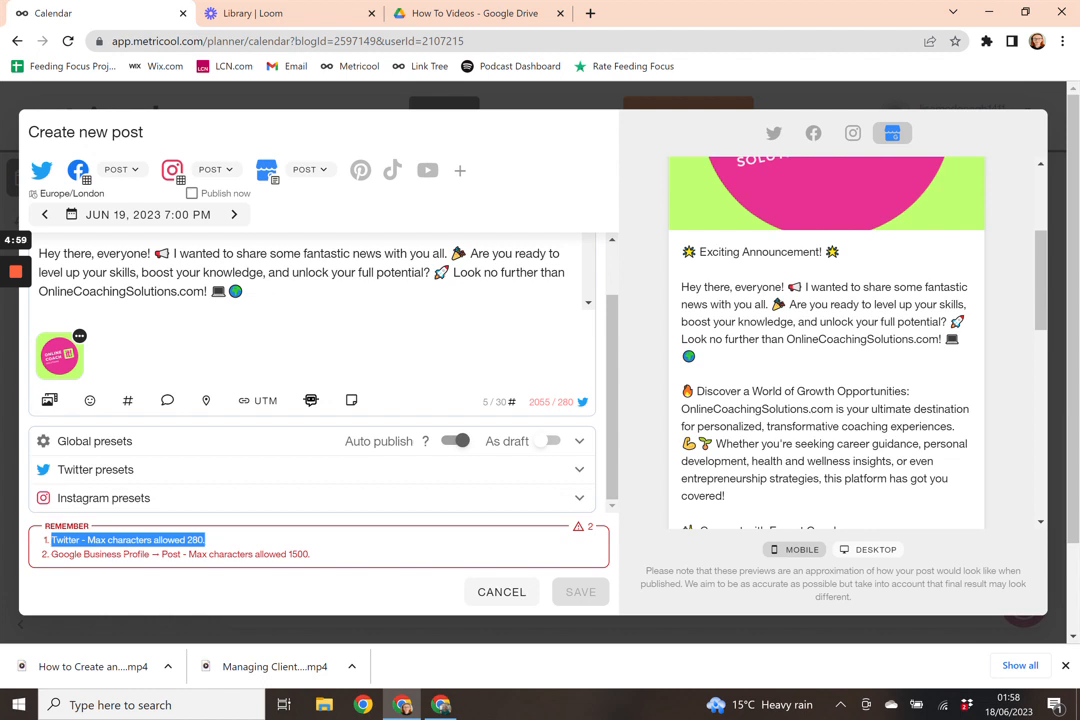
drag(311, 556, 57, 568)
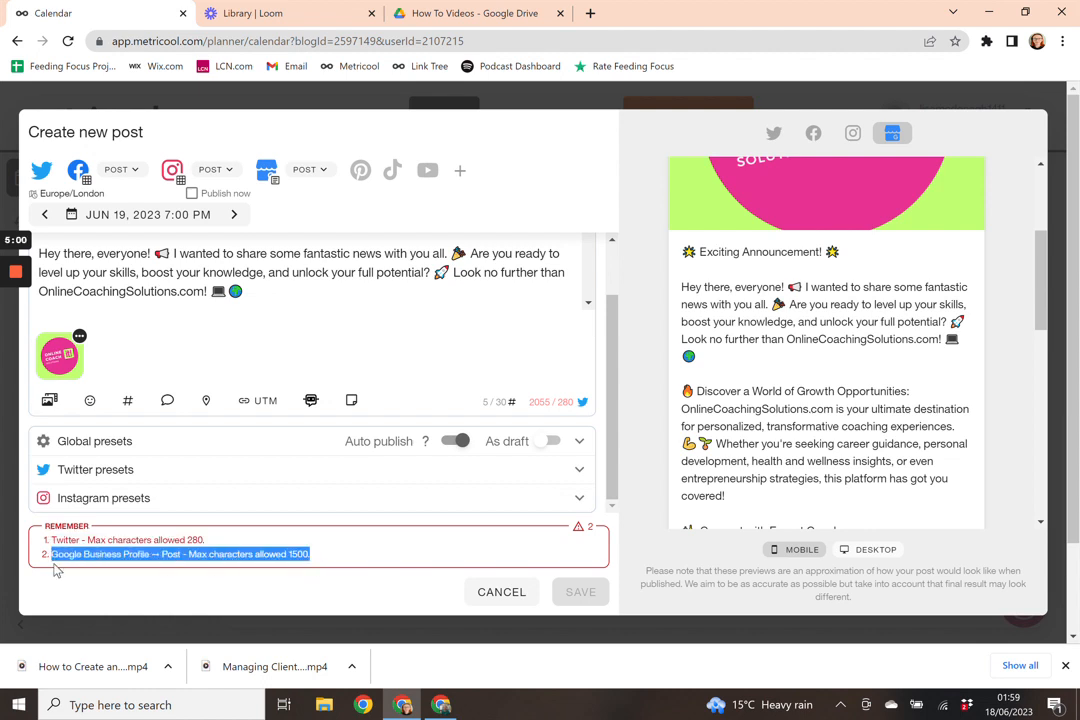
scroll(216, 273, up, 3)
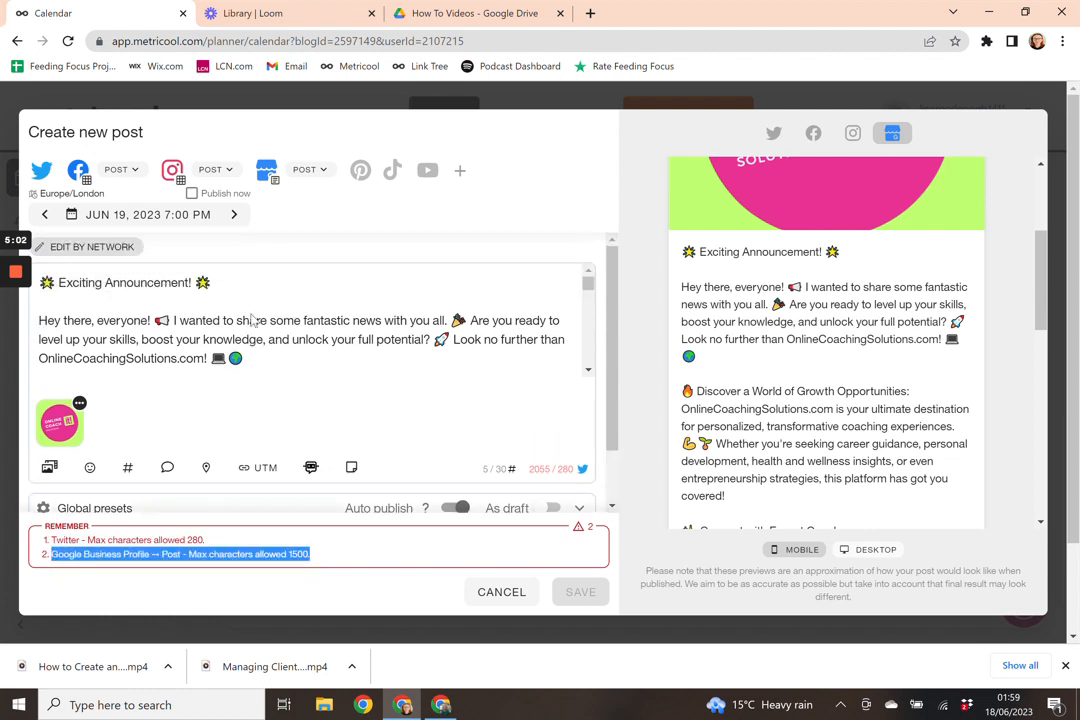
Step: Switch the post to per-network editing and make the Twitter version's content editable independently of the template
click(106, 252)
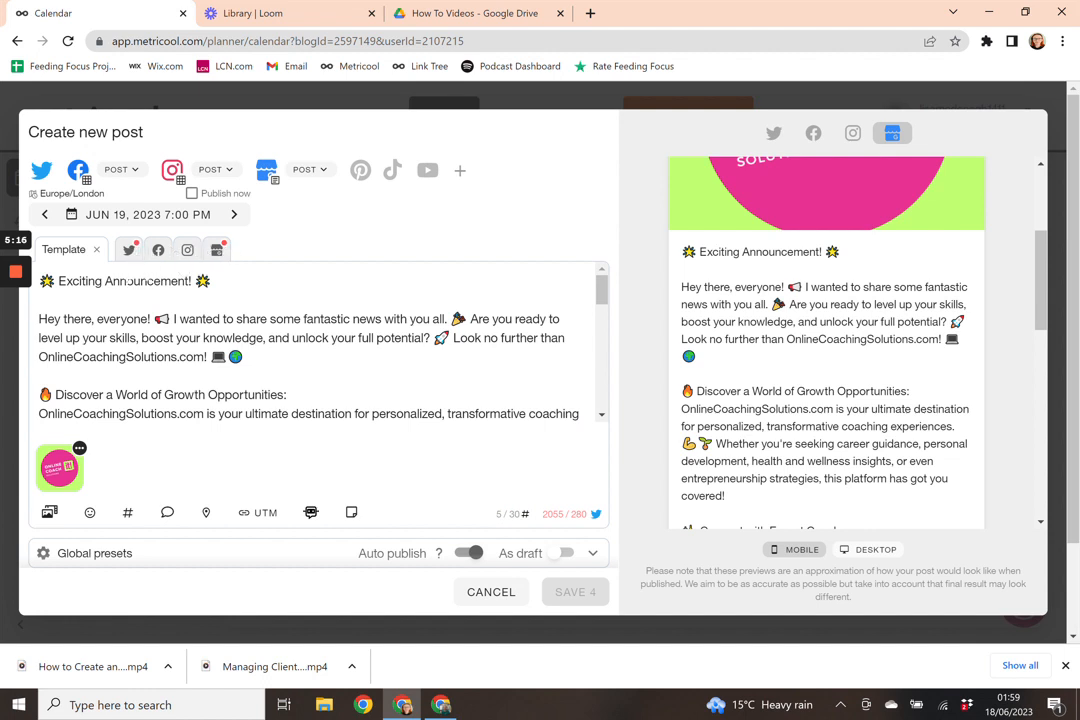
click(131, 254)
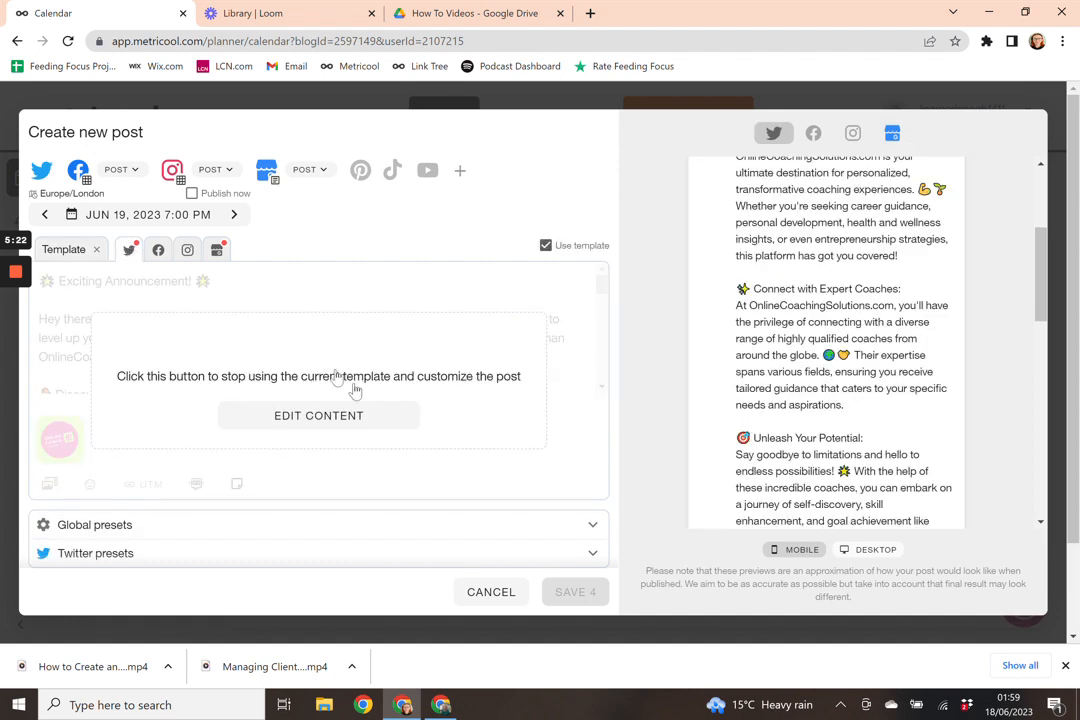
click(331, 419)
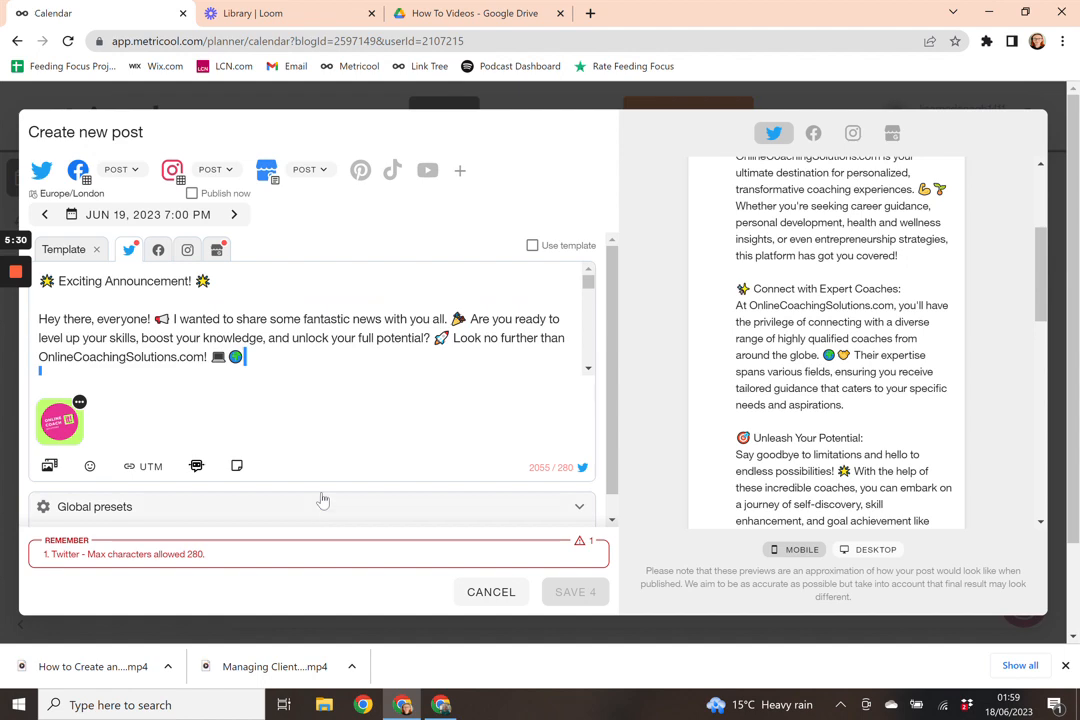
Step: Cut the Twitter text to the heading and opening paragraph ending in "OnlineCoachingSolutions.com!" with its emojis, and remove the blank line after the heading
click(342, 383)
key(Return)
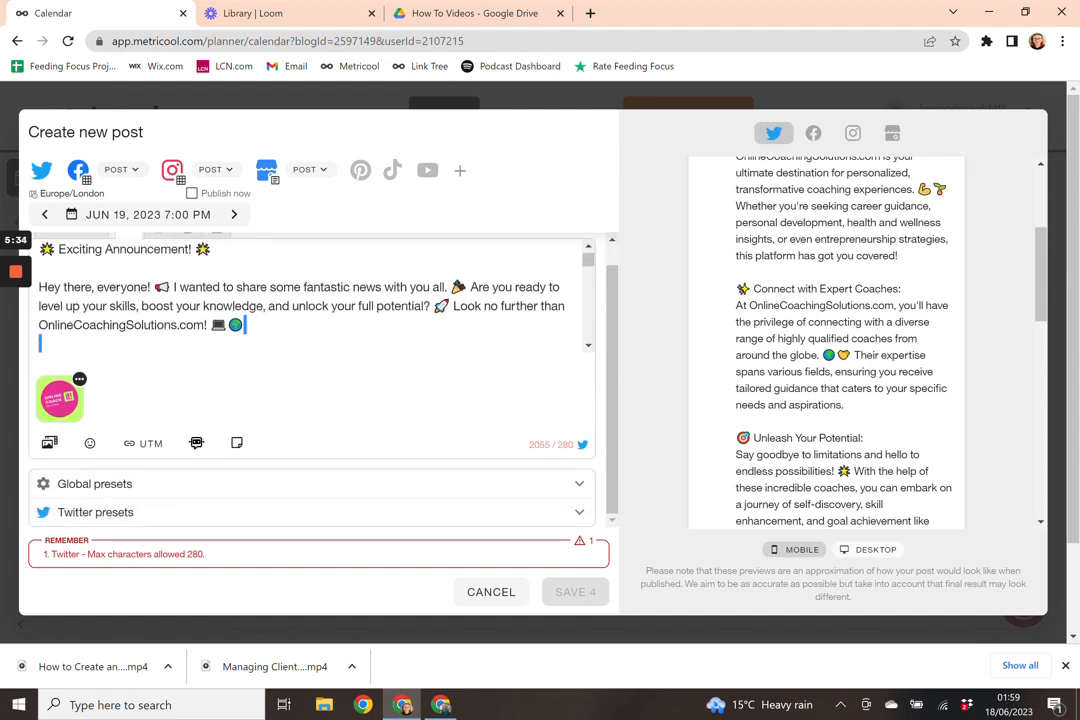
key(ctrl+a)
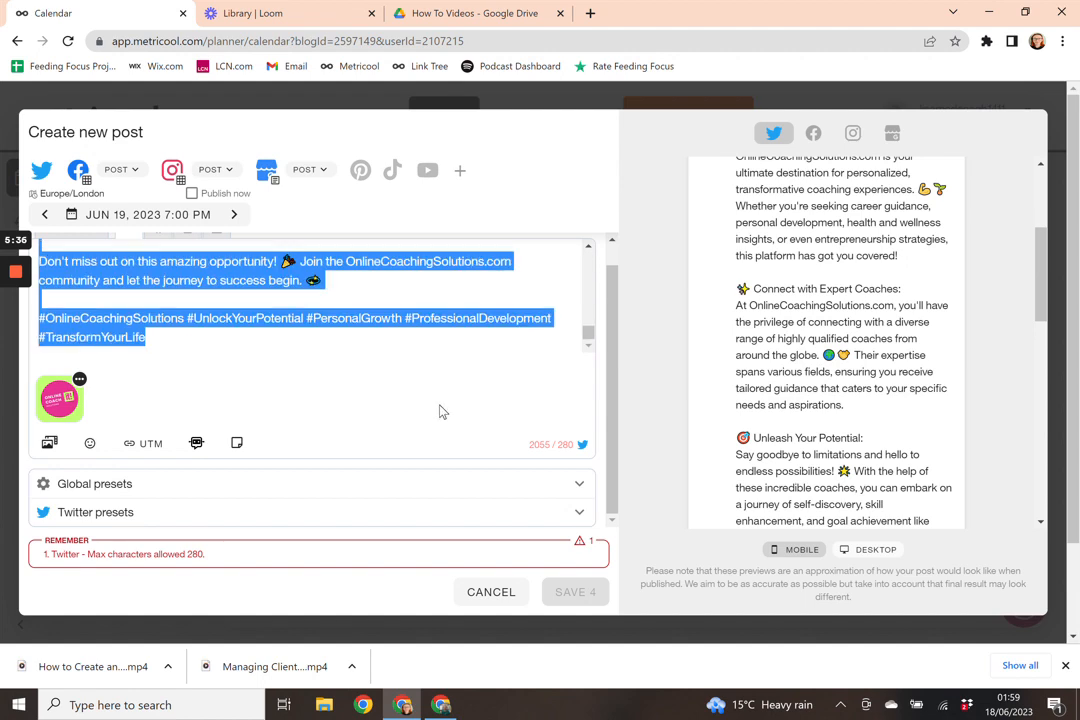
text(💥 Exciting Announcement! 💥  Hey there, everyone! 📢 I wanted to share some fantastic news with you all. 🎉 Are you ready to level up your skills, boost your knowledge, and unlock your full potential? 🚀 Look no further than OnlineCoachingSolutions.com! 💻🌍)
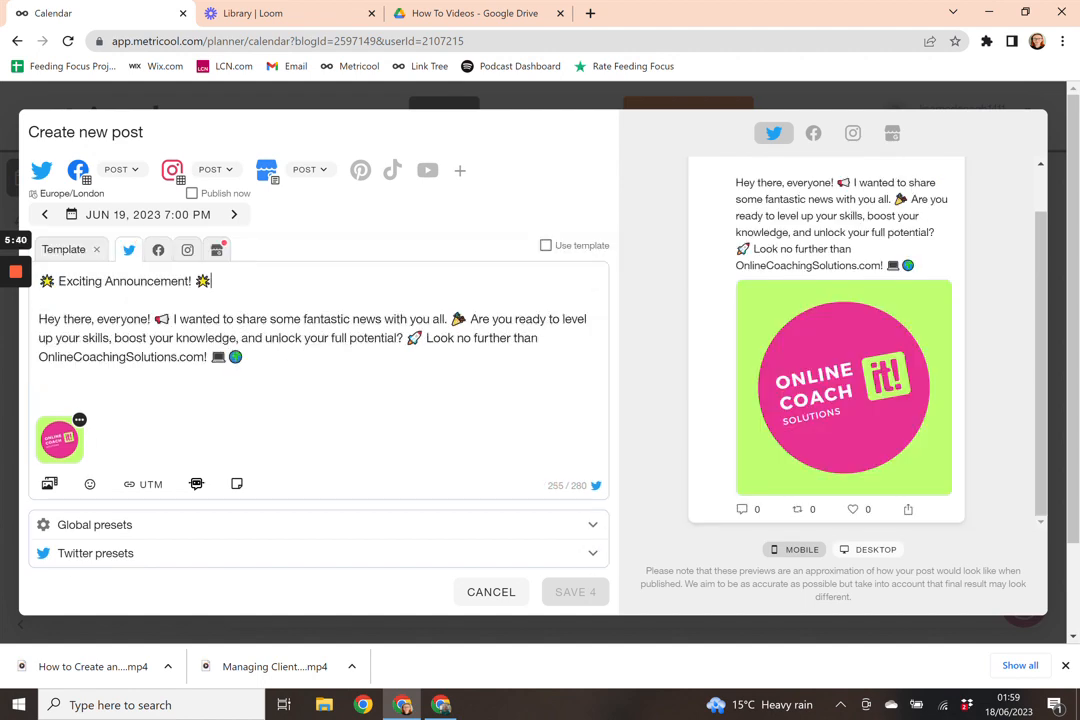
key(BackSpace)
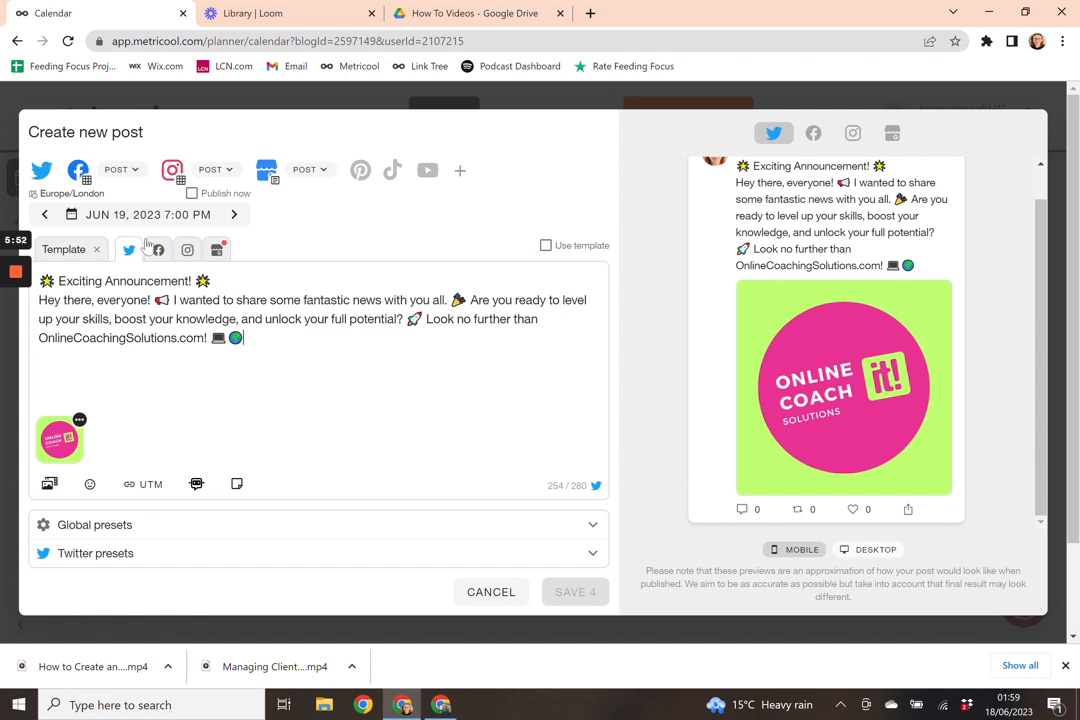
Step: Make the Google Business Profile version editable independently of the template and cut all its text after the heading "Accessible and Convenient:"
click(219, 251)
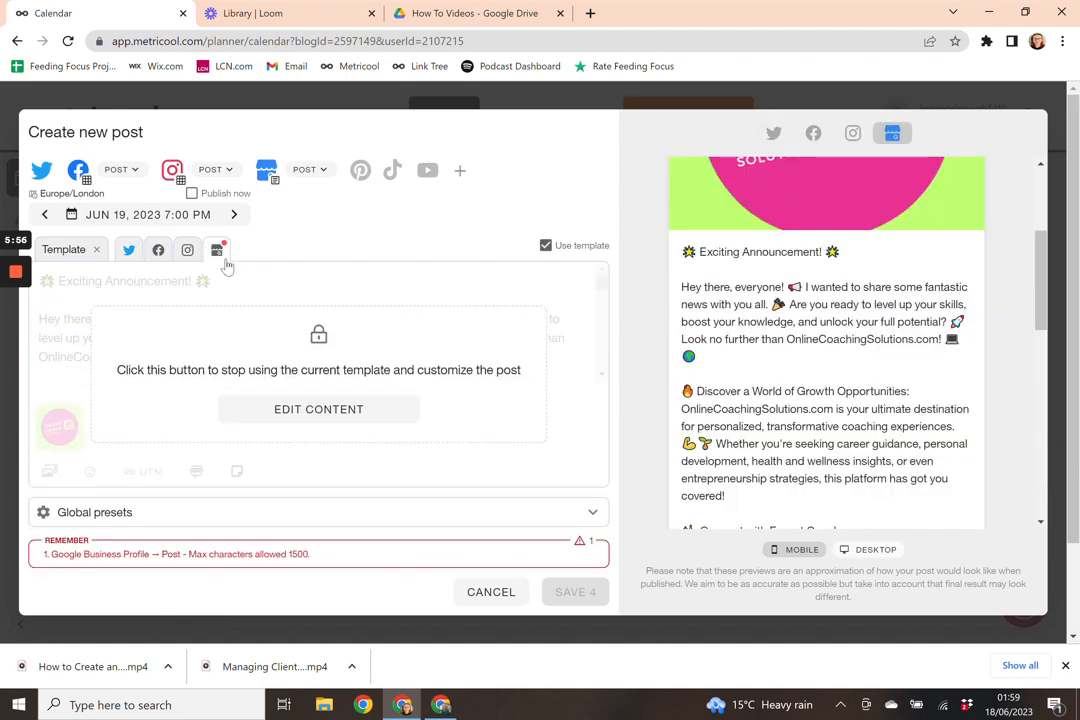
click(309, 414)
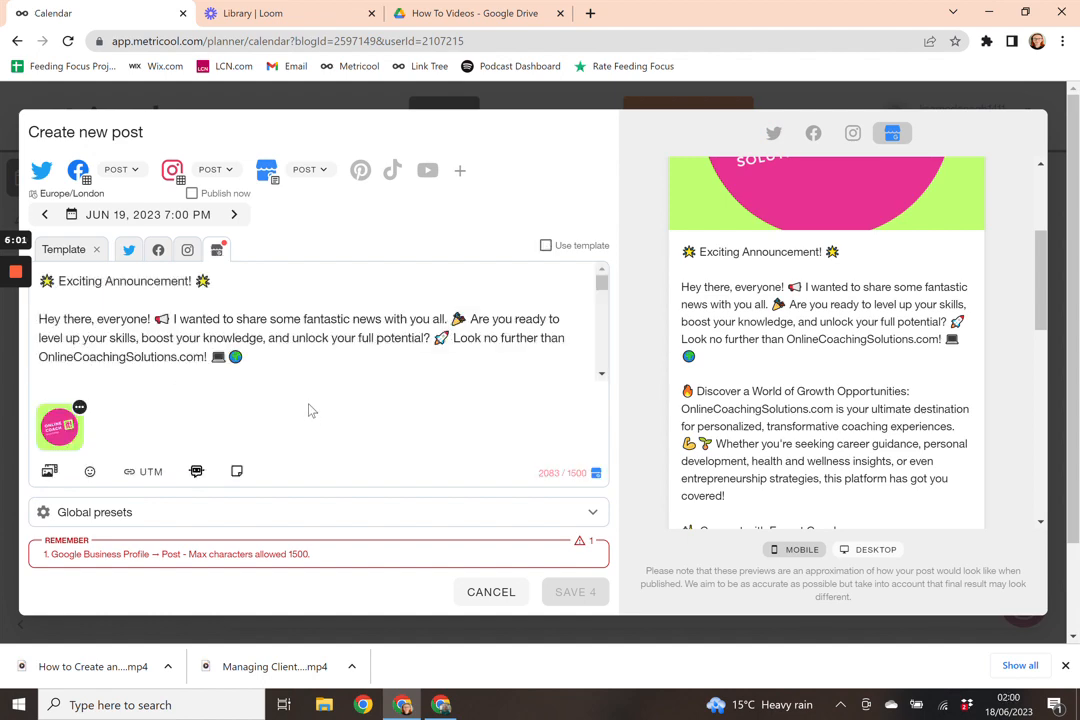
scroll(309, 345, down, 6)
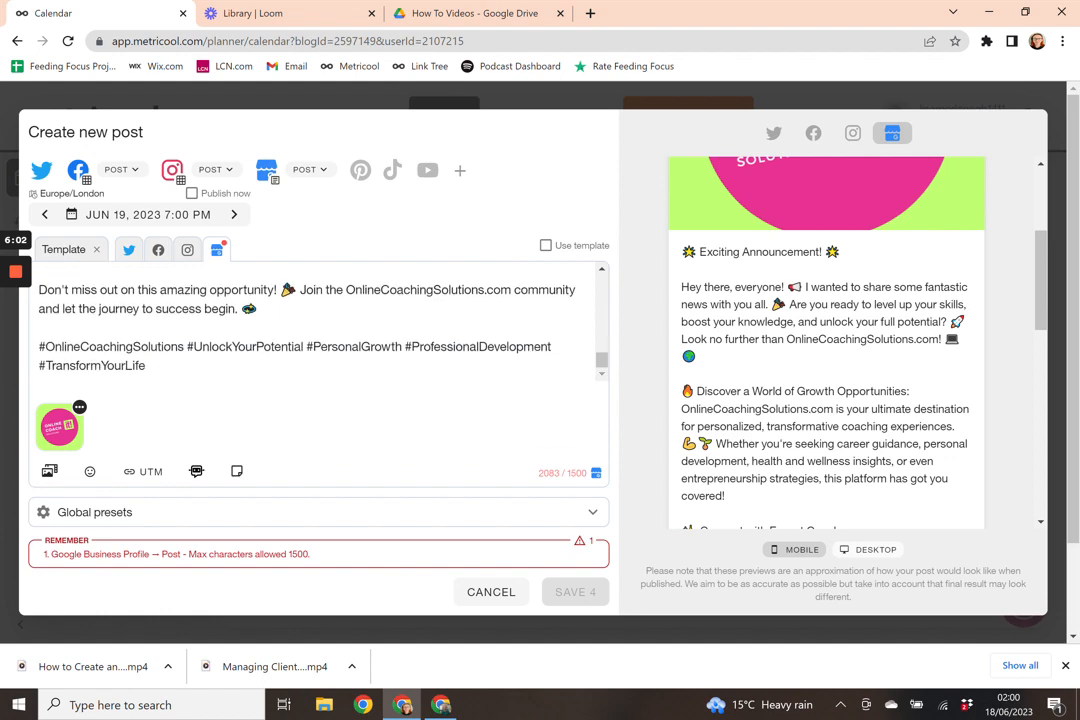
scroll(272, 346, up, 3)
drag(39, 284, 262, 428)
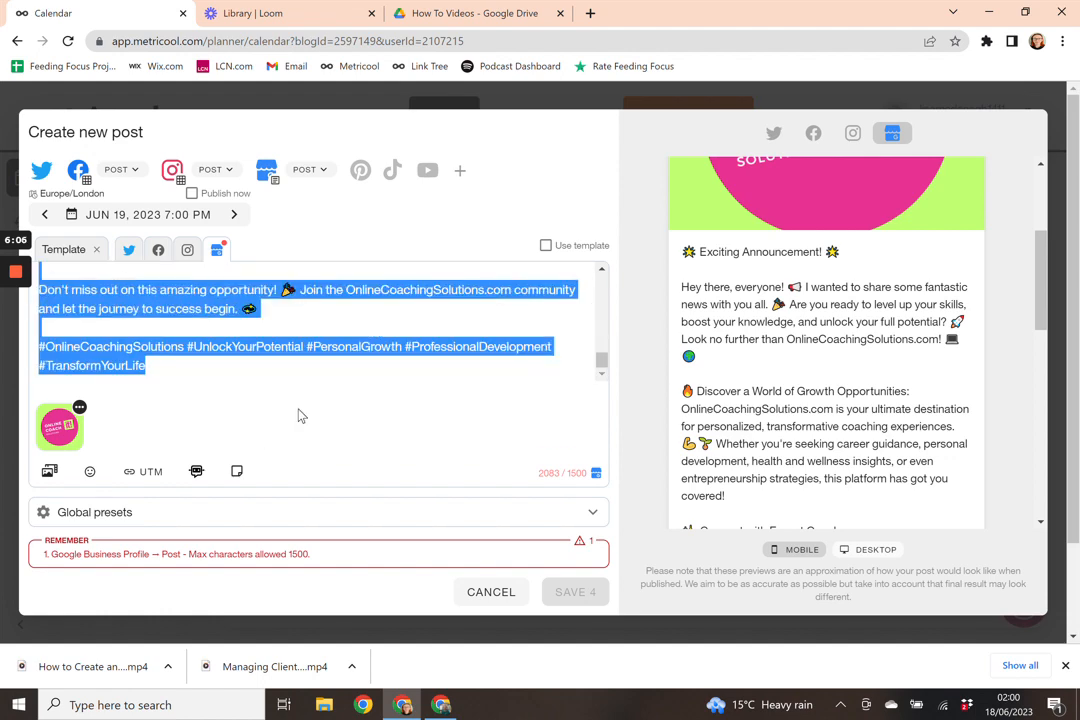
key(BackSpace)
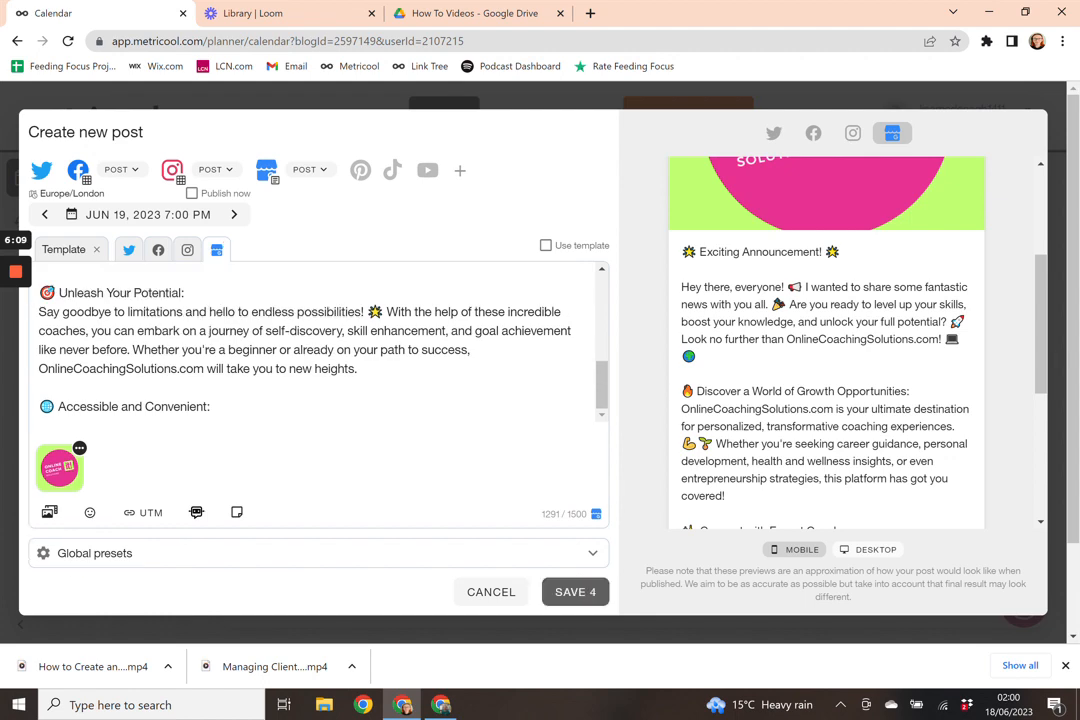
drag(602, 390, 619, 303)
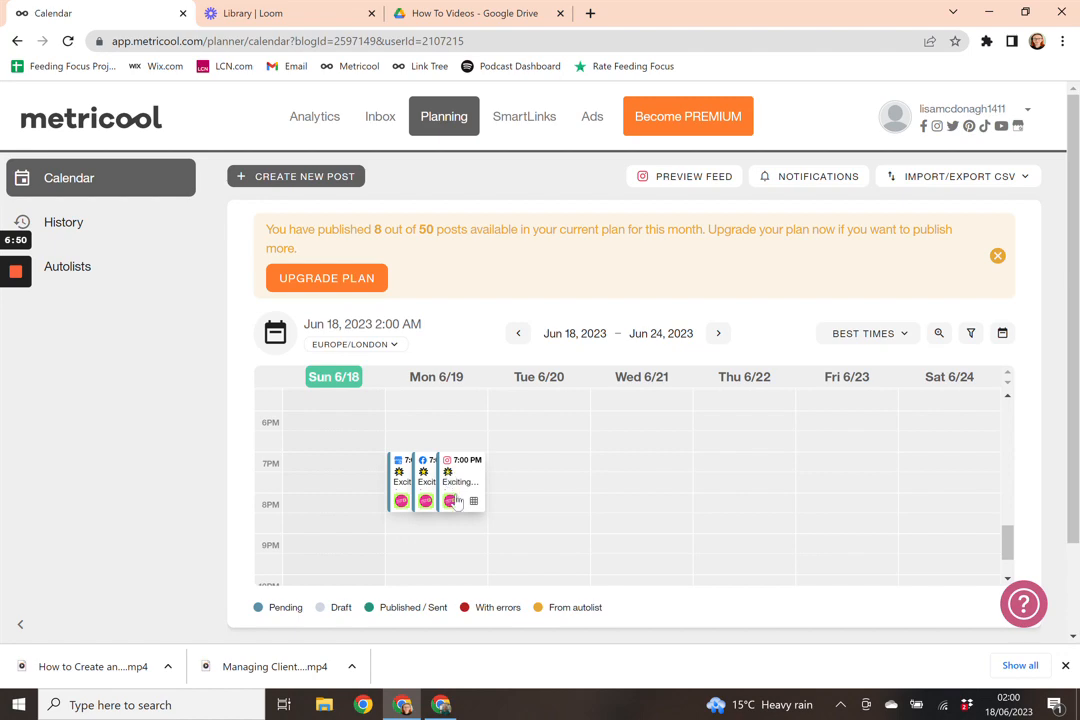
Step: Examine the scheduled Instagram post's editing options and its calendar summary, leaving the post unedited
click(460, 494)
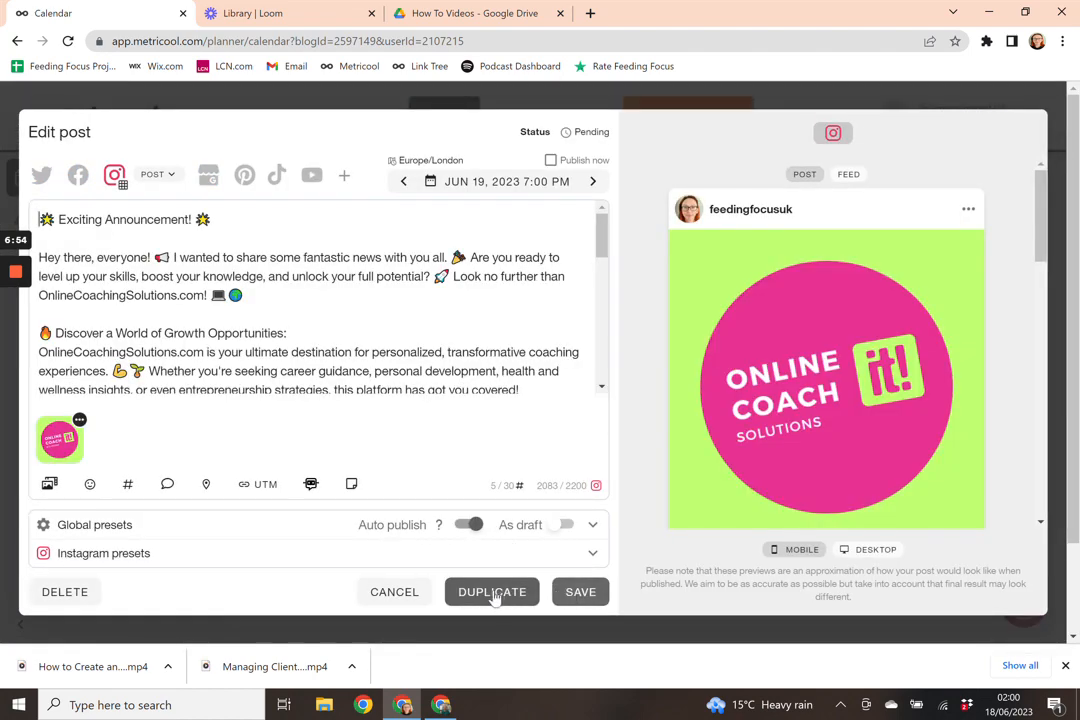
click(396, 592)
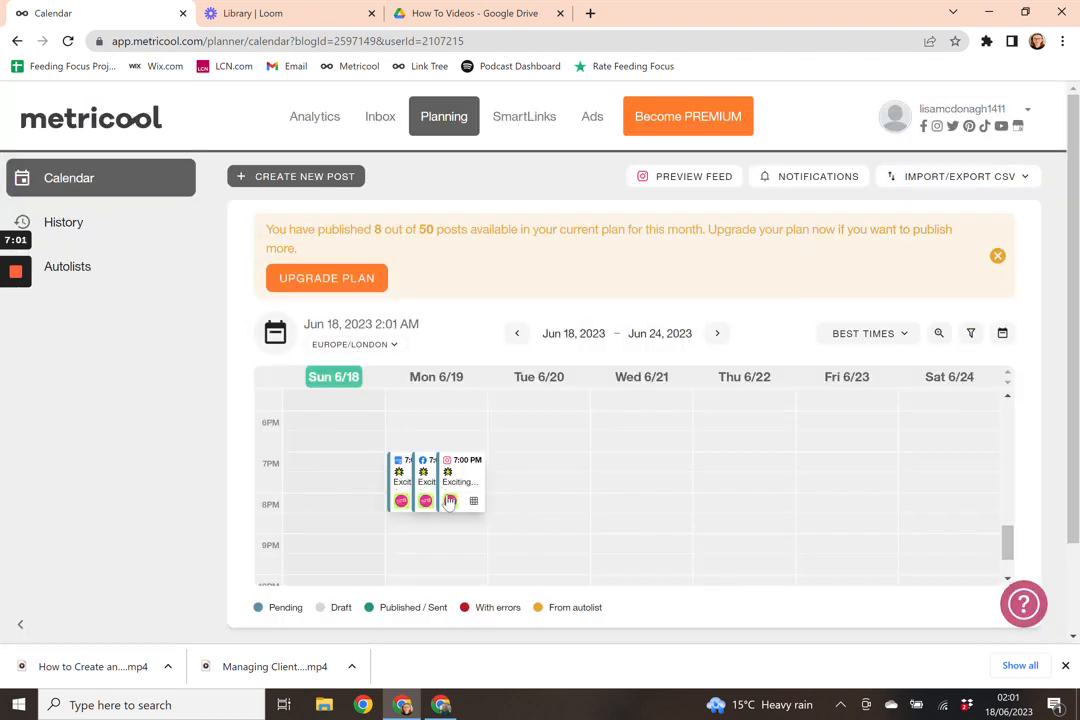
mouse_move(456, 484)
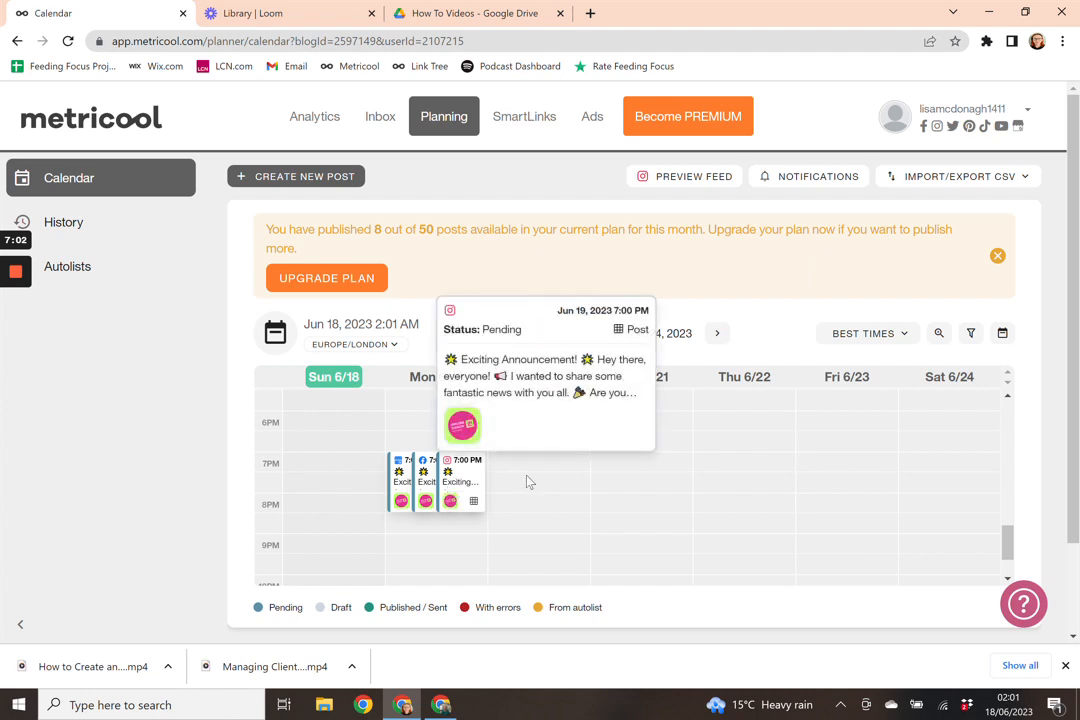
Step: Reschedule the Facebook and Instagram posts to Tuesday, June 20 at 7:00 PM in the calendar
drag(516, 485, 520, 487)
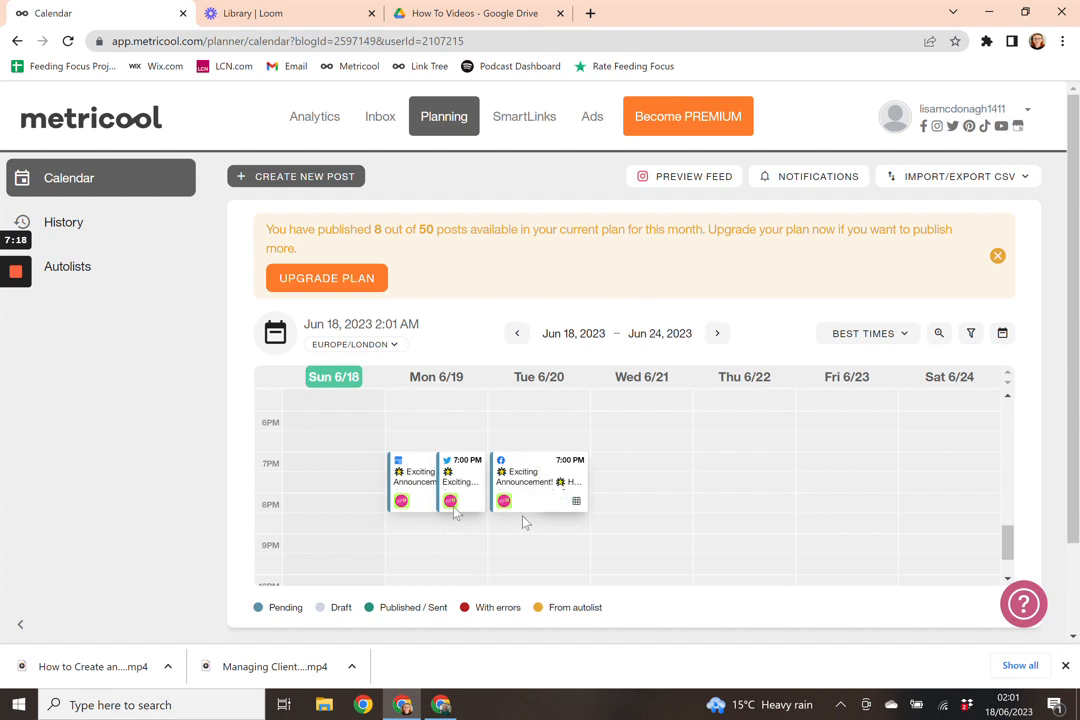
scroll(505, 480, down, 1)
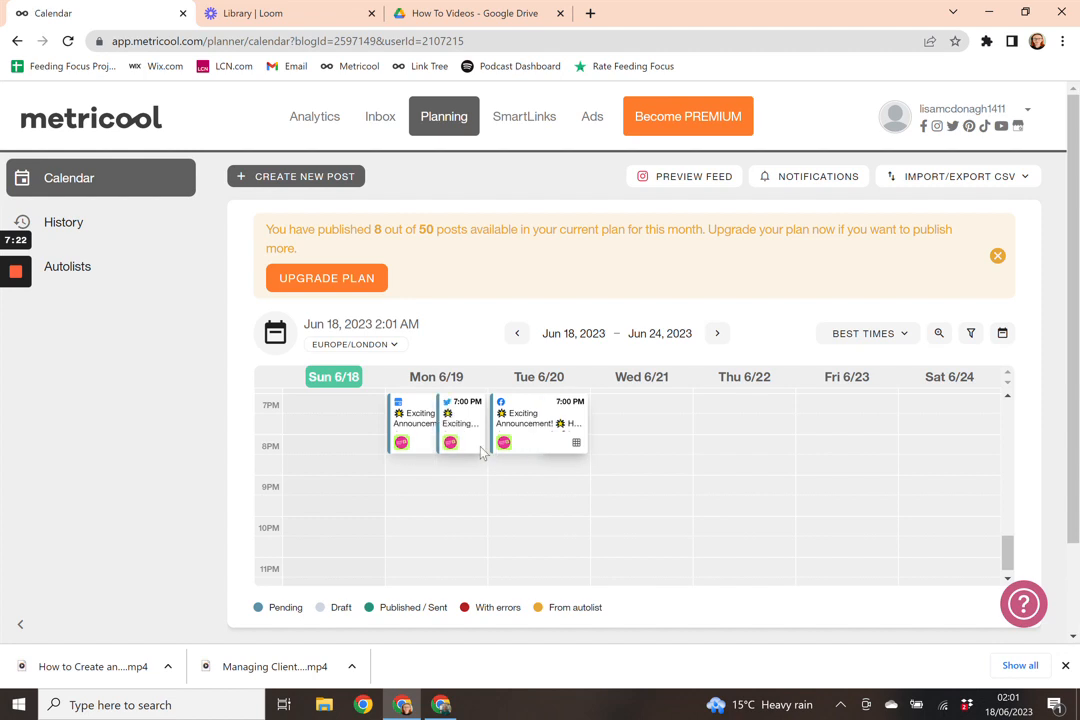
scroll(444, 487, up, 1)
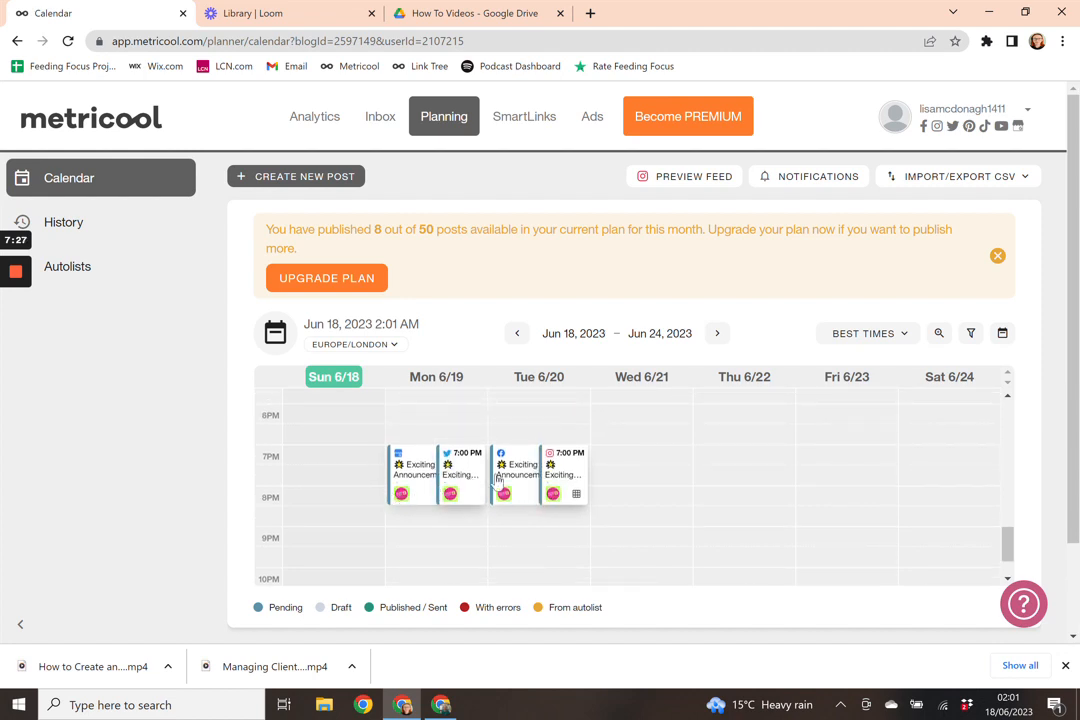
mouse_move(494, 480)
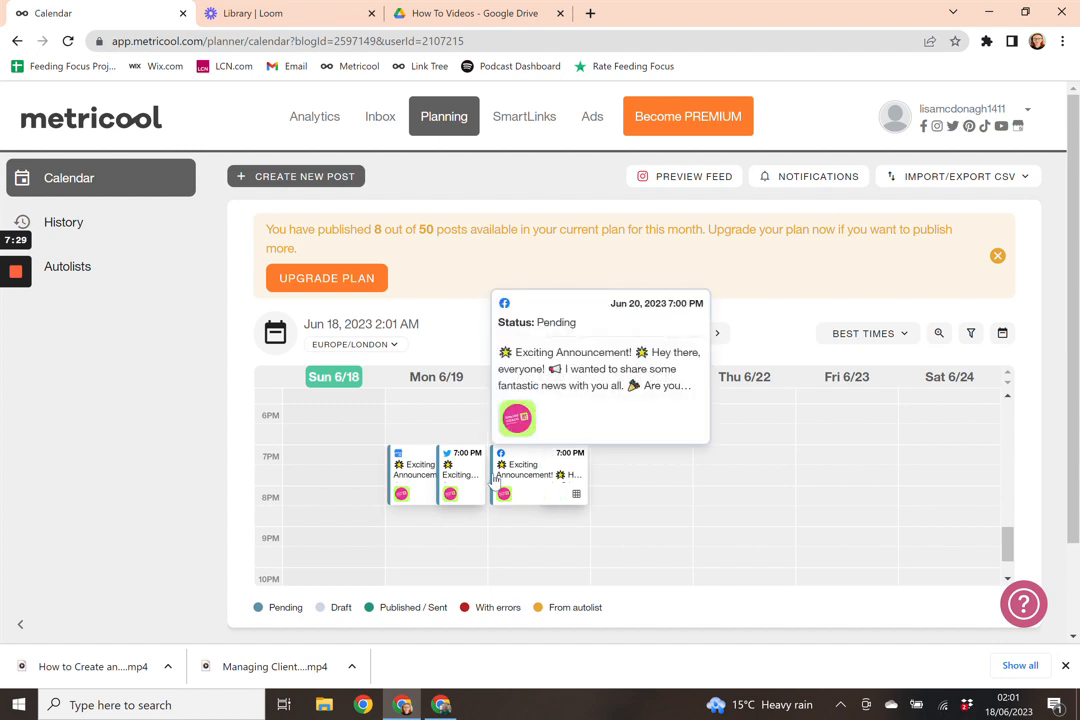